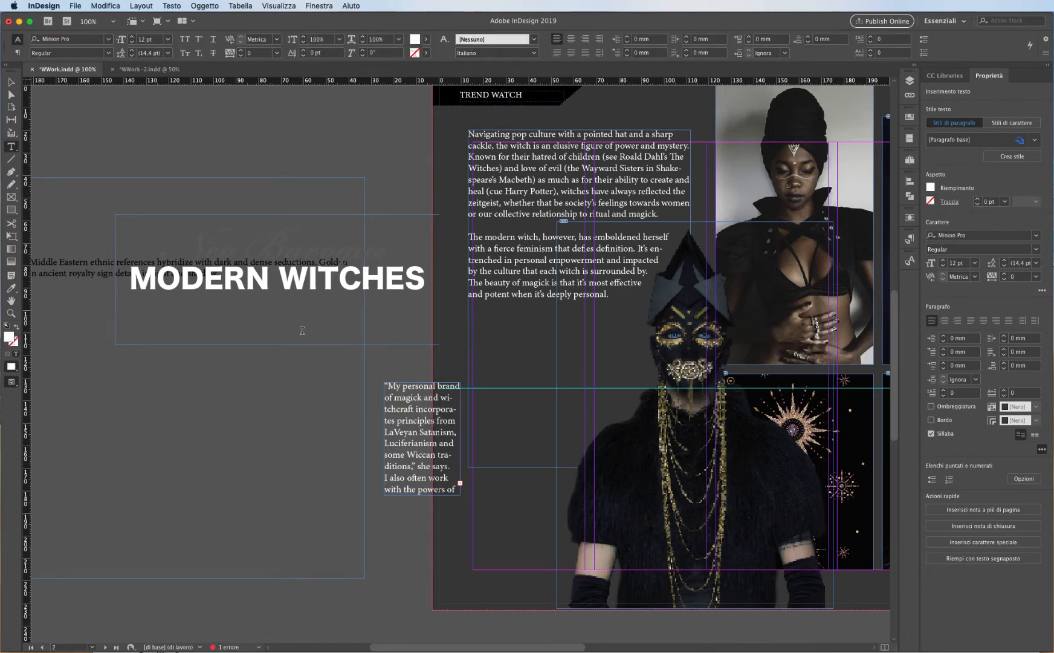
# Step: Narrow the large text frame on the pasteboard from its right edge and move the quote text frame fully off the page
pyautogui.click(11, 82)
pyautogui.click(304, 188)
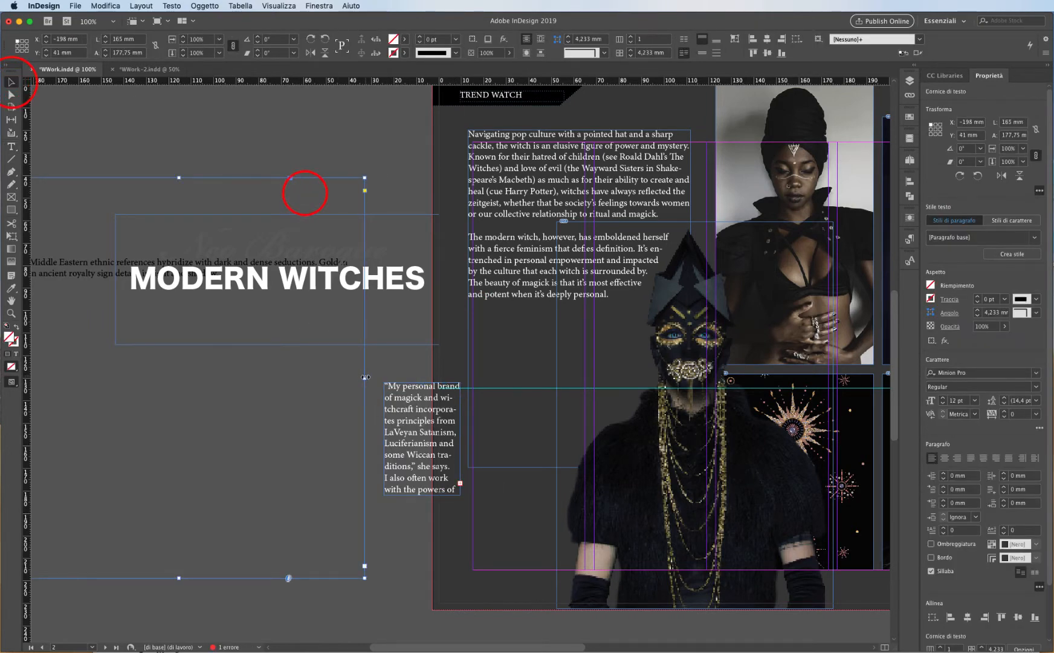
pyautogui.moveTo(363, 377); pyautogui.dragTo(93, 379)
pyautogui.moveTo(426, 446); pyautogui.dragTo(208, 446)
# Step: Resize the body text frame to 104 × 99.5 mm with its upper-left corner at X 15 mm, Y 60.5 mm
pyautogui.click(517, 205)
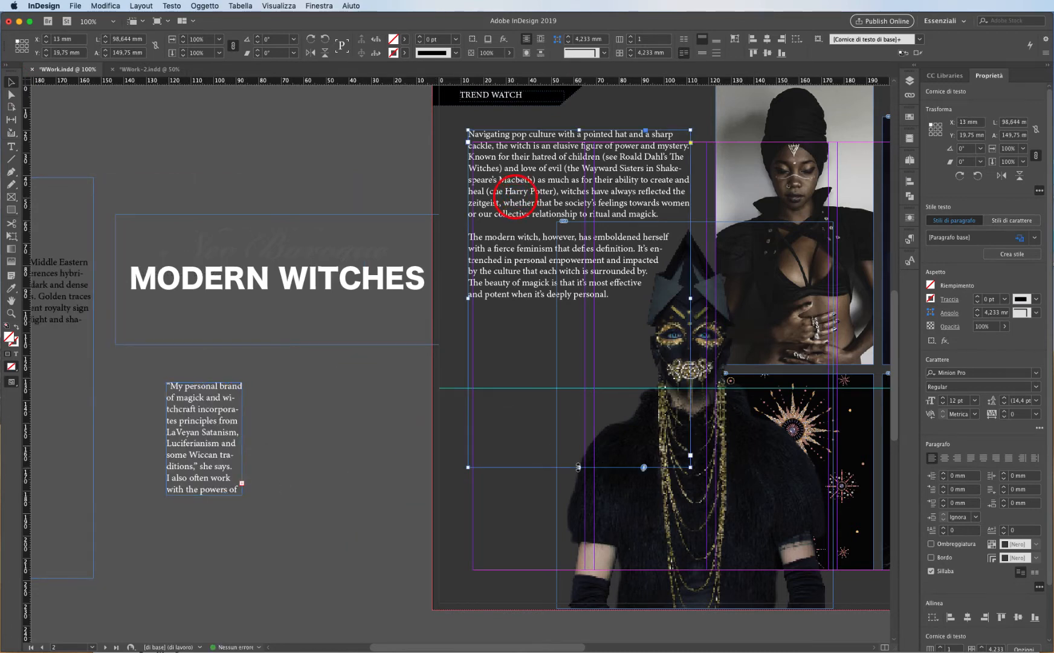
pyautogui.moveTo(578, 466); pyautogui.dragTo(579, 410)
pyautogui.moveTo(469, 270); pyautogui.dragTo(472, 269)
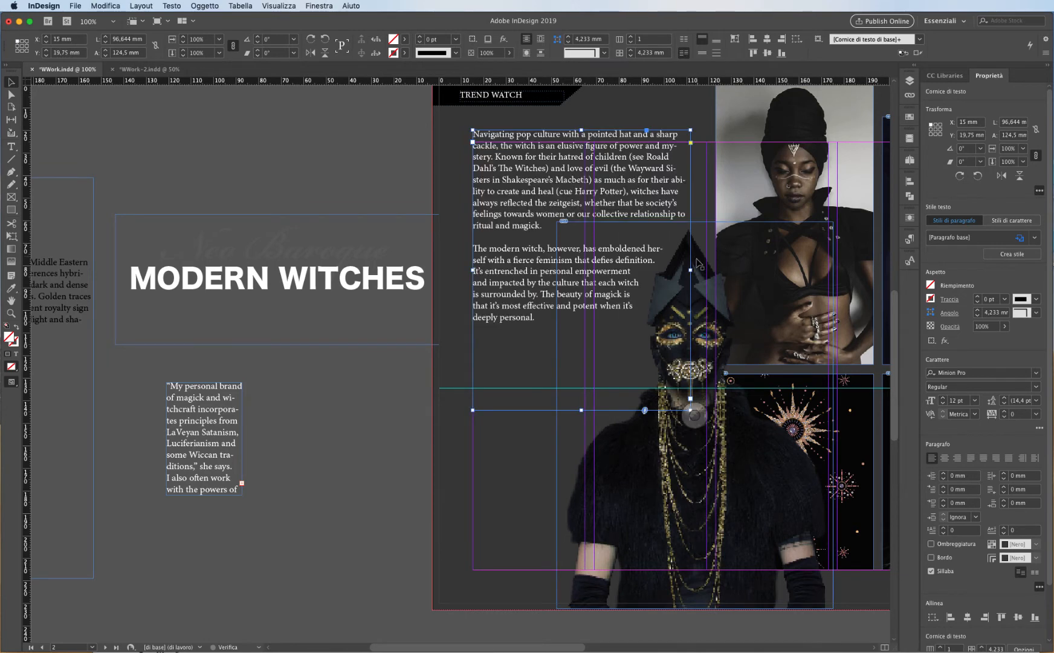
pyautogui.moveTo(690, 270); pyautogui.dragTo(706, 271)
pyautogui.moveTo(589, 128); pyautogui.dragTo(590, 222)
pyautogui.moveTo(590, 410); pyautogui.dragTo(590, 445)
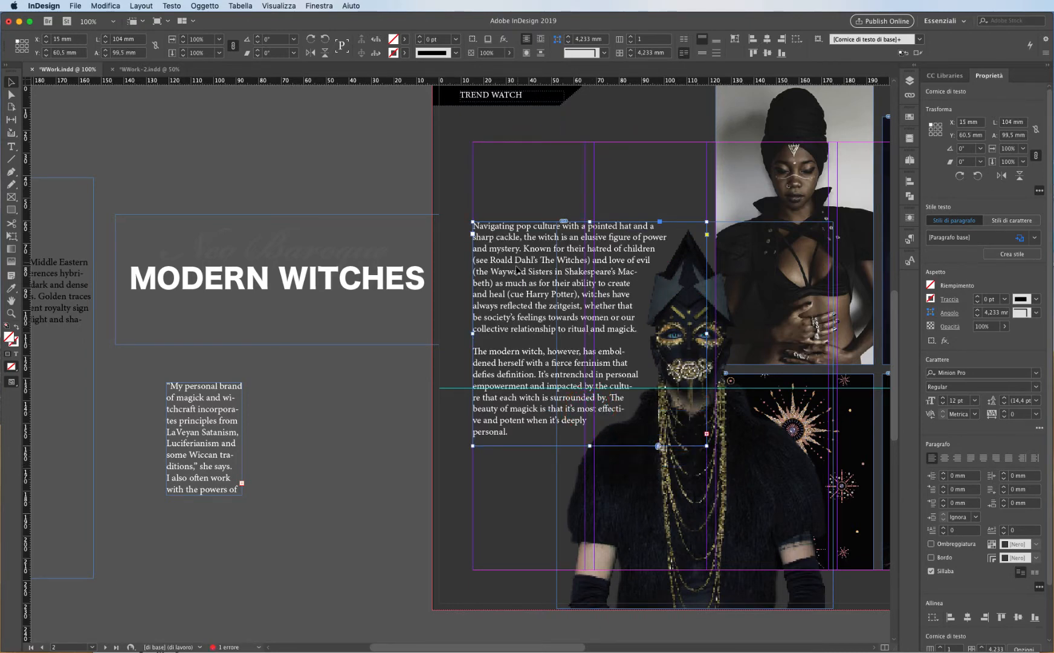
# Step: Show the hidden characters in the document's text and deselect the body text frame
pyautogui.click(173, 6)
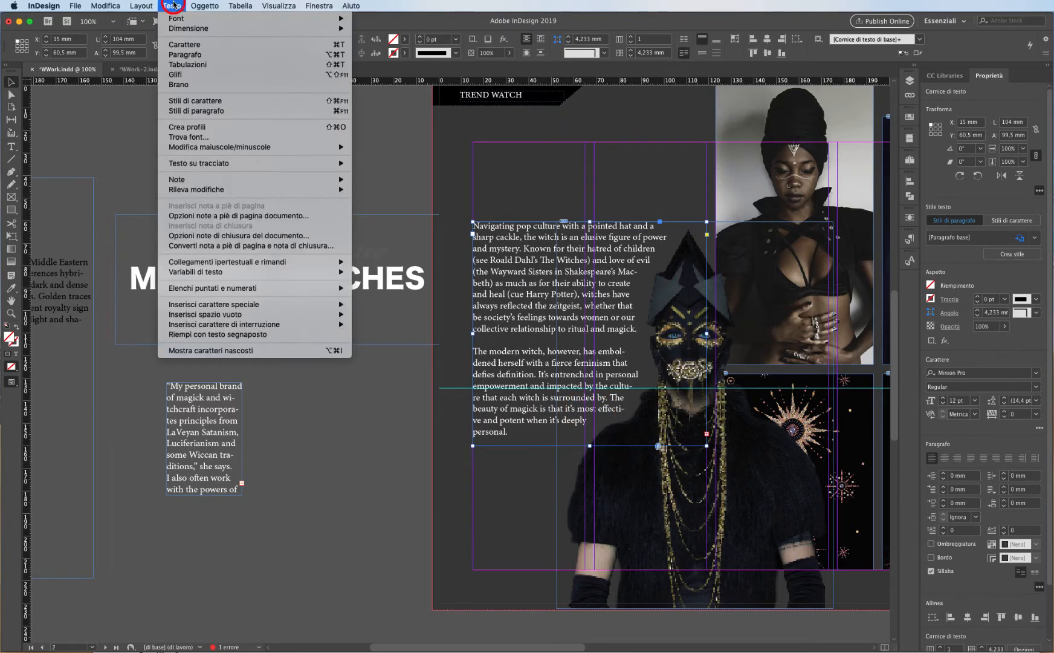
pyautogui.click(252, 351)
pyautogui.click(363, 405)
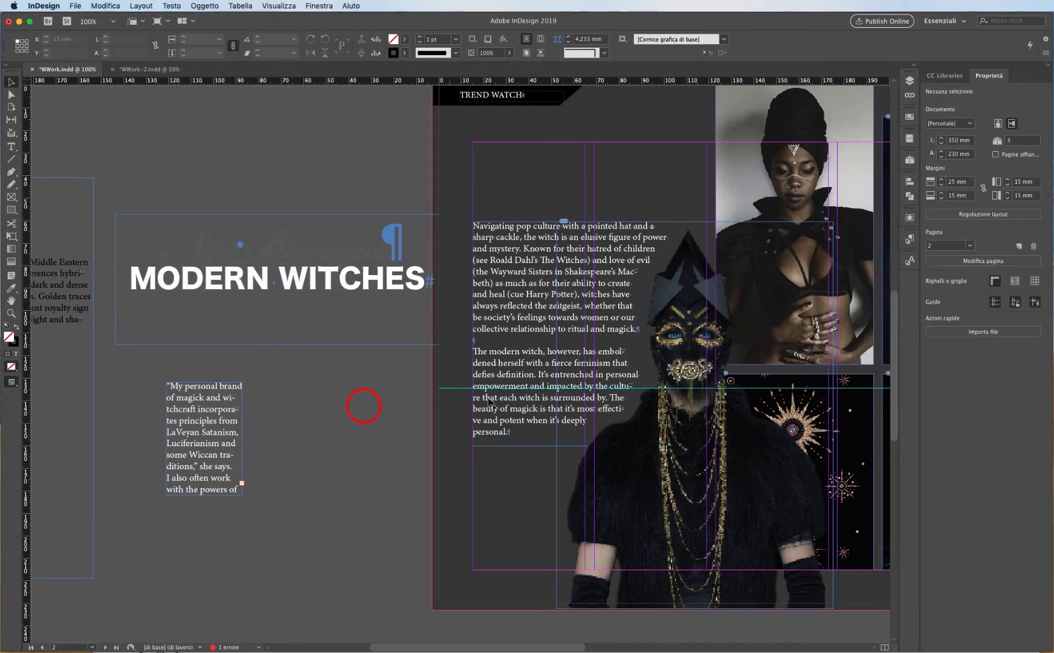
# Step: Delete the empty paragraph between the two body text paragraphs, before "The modern witch"
pyautogui.press('super+space')
pyautogui.keyDown('super'); pyautogui.click(491, 344); pyautogui.keyUp('super')
pyautogui.doubleClick(446, 361)
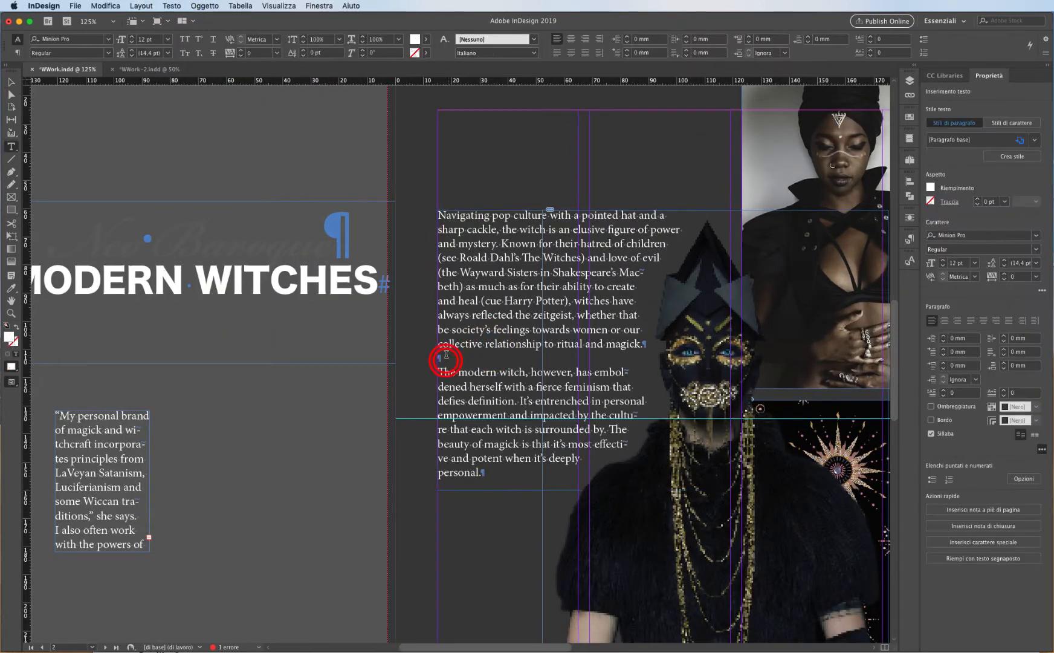
pyautogui.press('BackSpace')
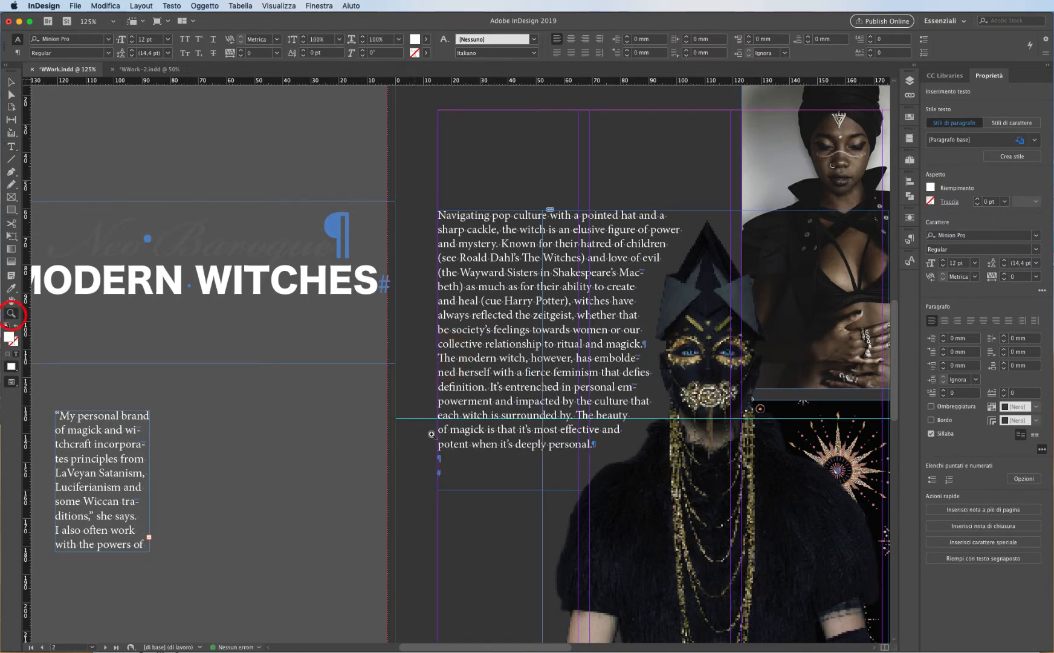
# Step: Delete the empty paragraphs after "deeply personal." so the body text ends right after its full stop
pyautogui.click(460, 465)
pyautogui.click(477, 366)
pyautogui.click(476, 368)
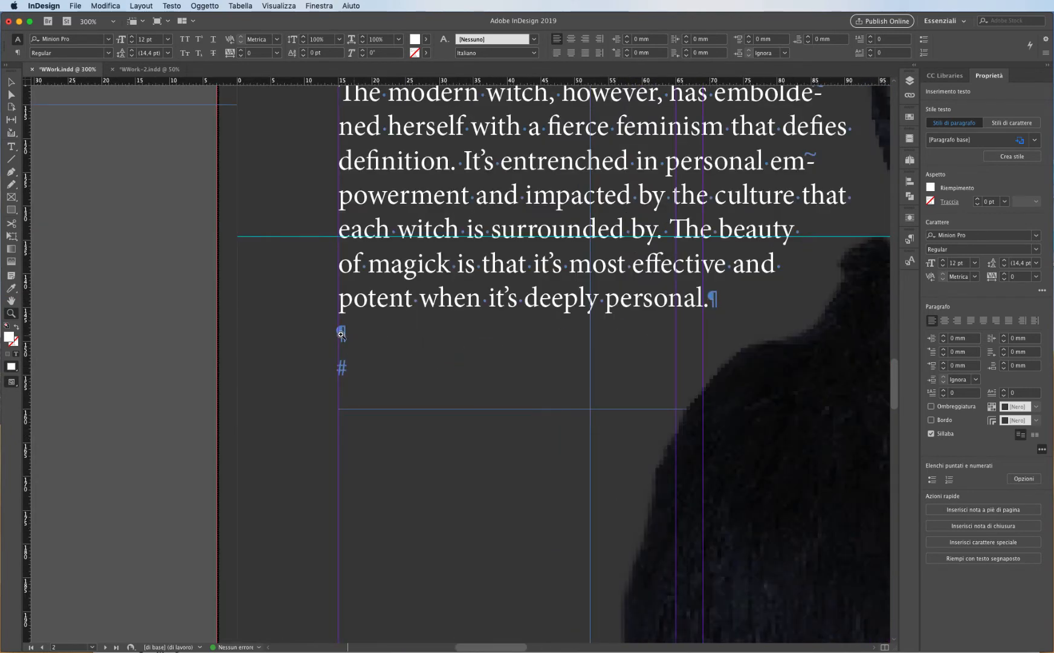
pyautogui.click(10, 147)
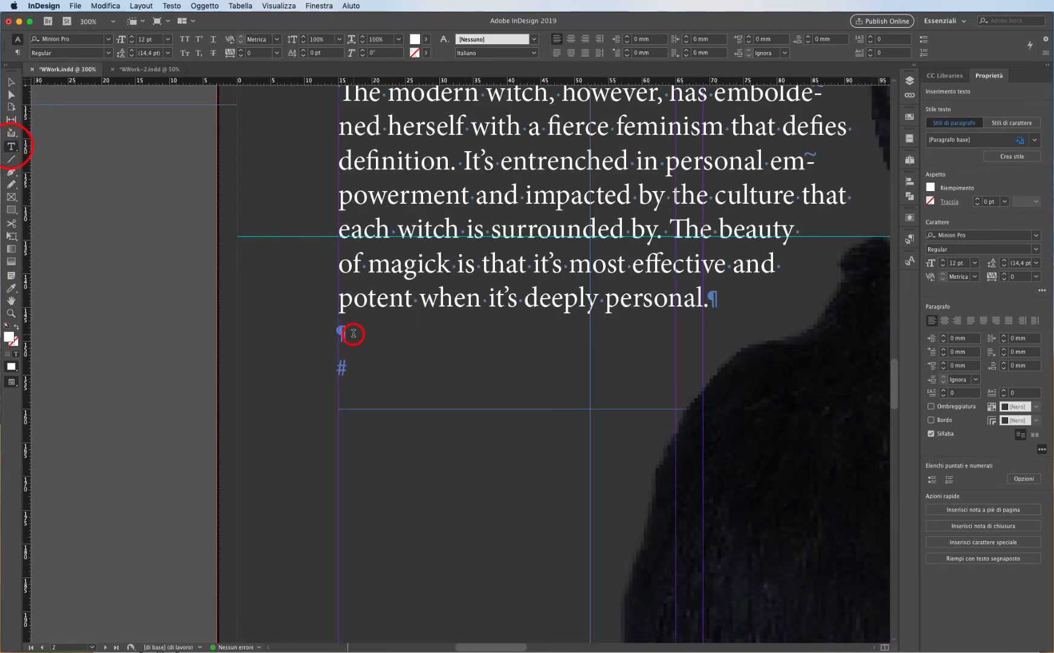
pyautogui.press('BackSpace')
pyautogui.press('BackSpace')
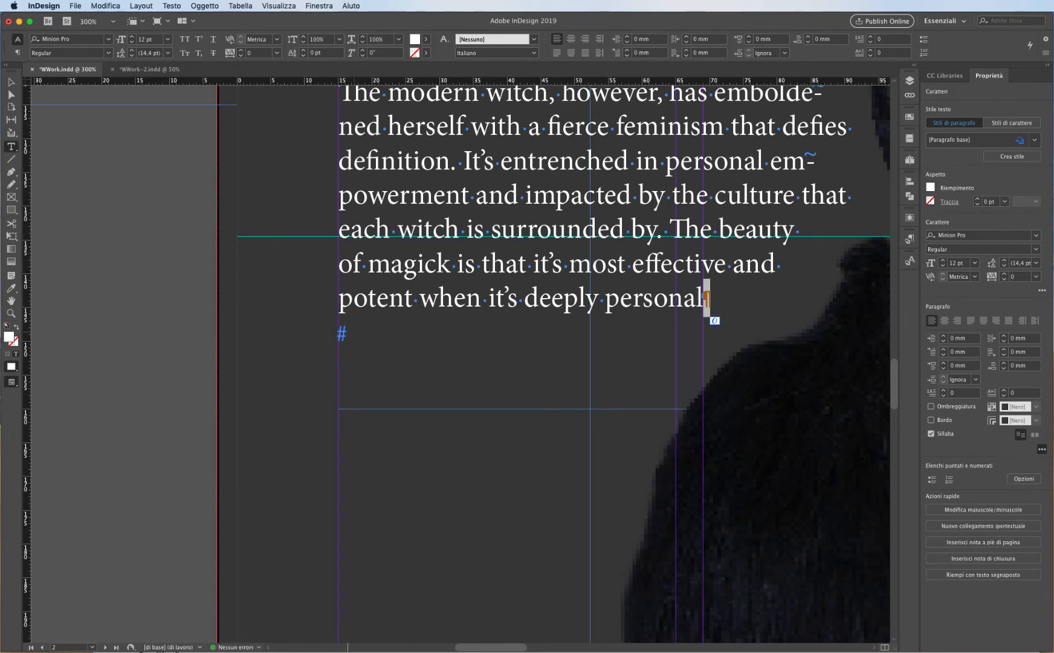
pyautogui.write('.')
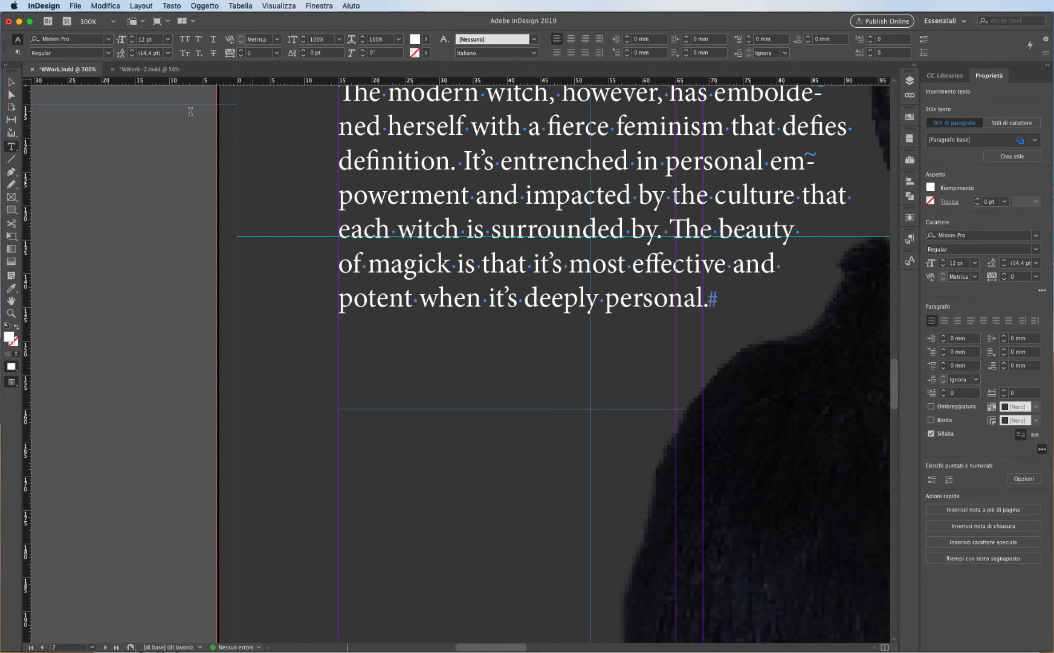
# Step: Move the body text frame from Livello 1 to Livello 2
pyautogui.click(12, 82)
pyautogui.press('super+1')
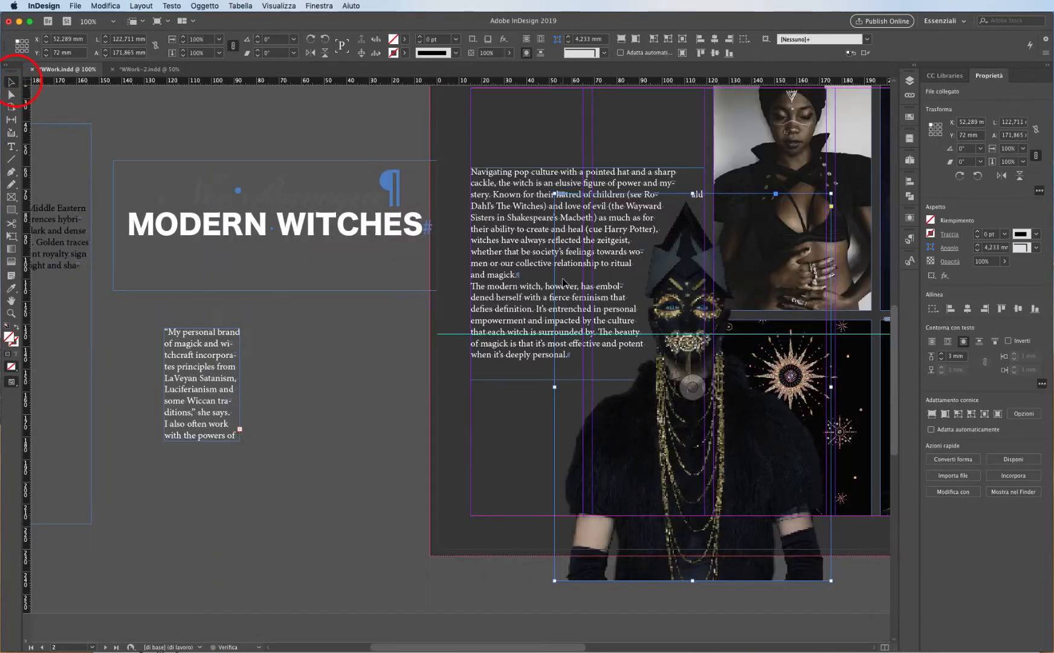
pyautogui.press('super+minus')
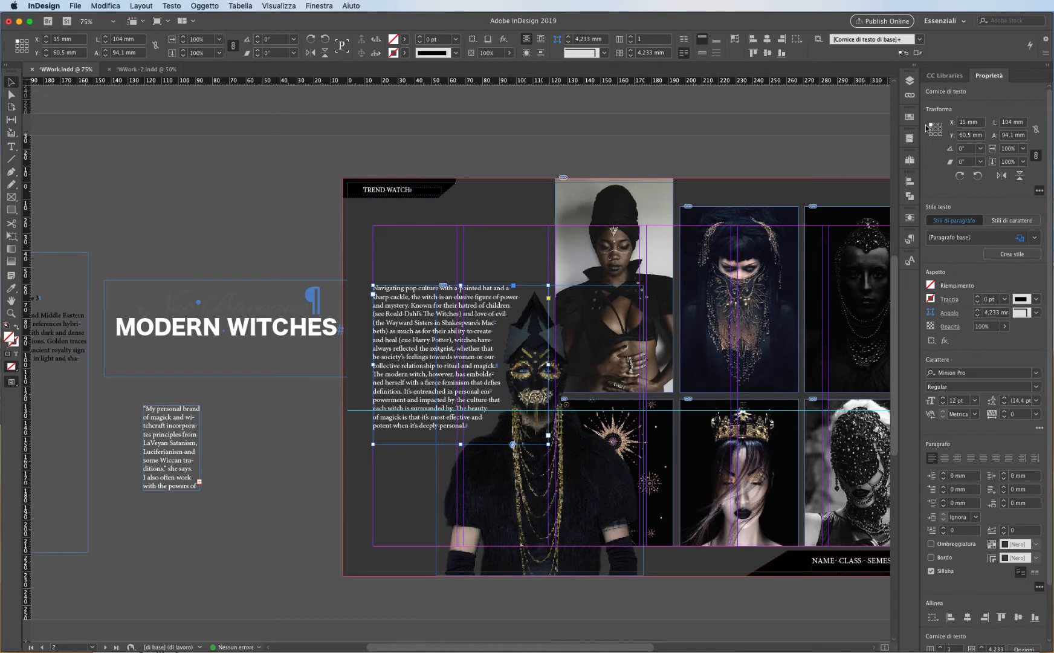
pyautogui.click(909, 81)
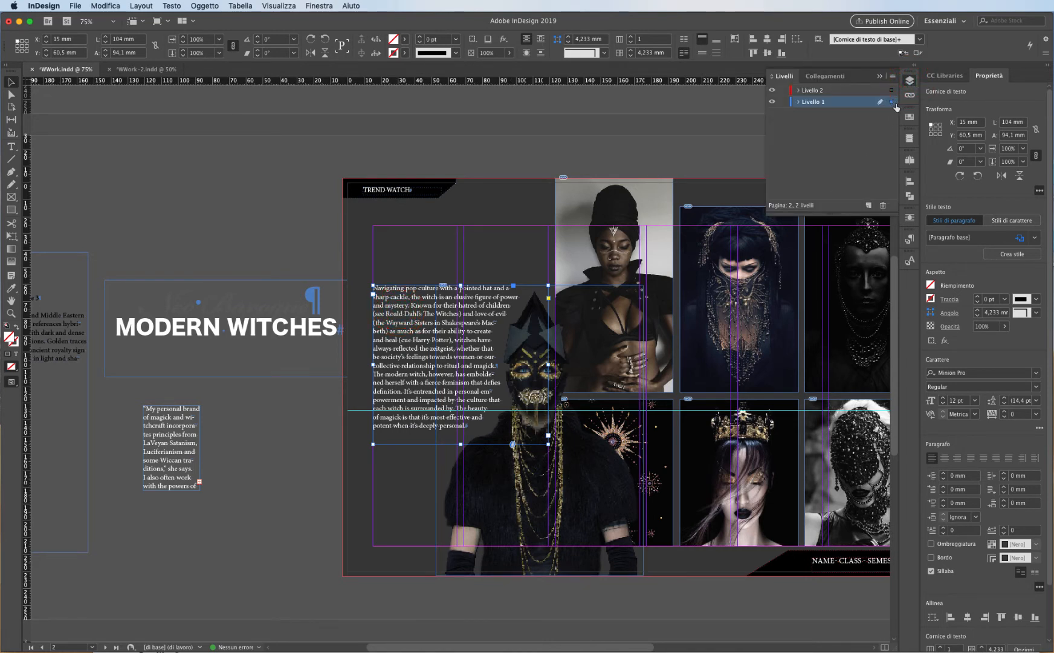
pyautogui.moveTo(893, 103); pyautogui.dragTo(892, 90)
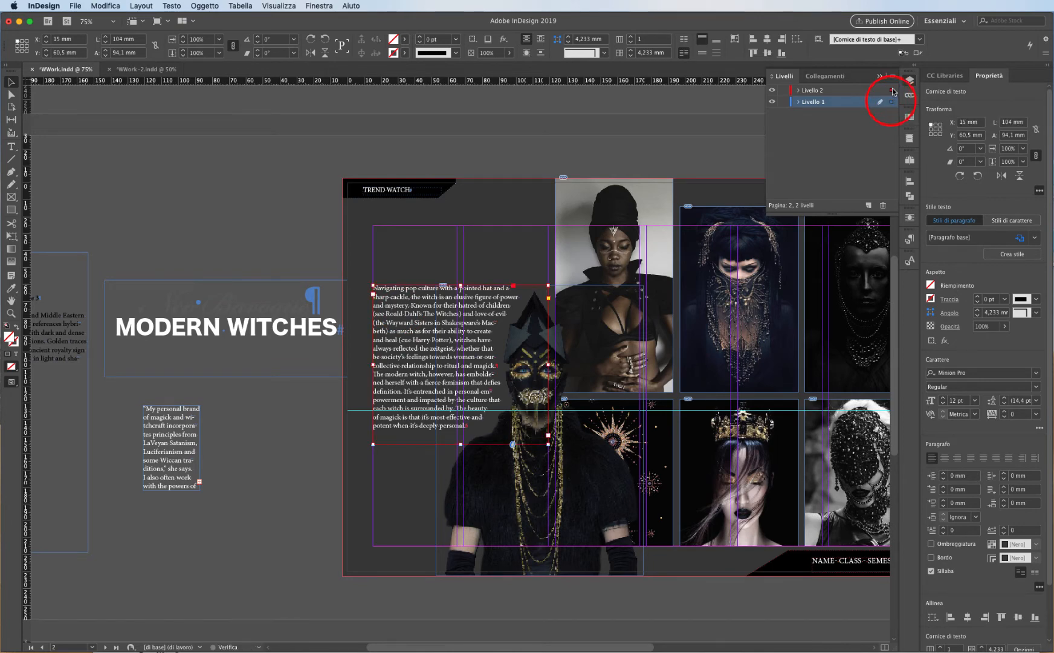
# Step: Lock Livello 1 and move the body text frame down to Y 71 mm
pyautogui.click(772, 101)
pyautogui.click(772, 101)
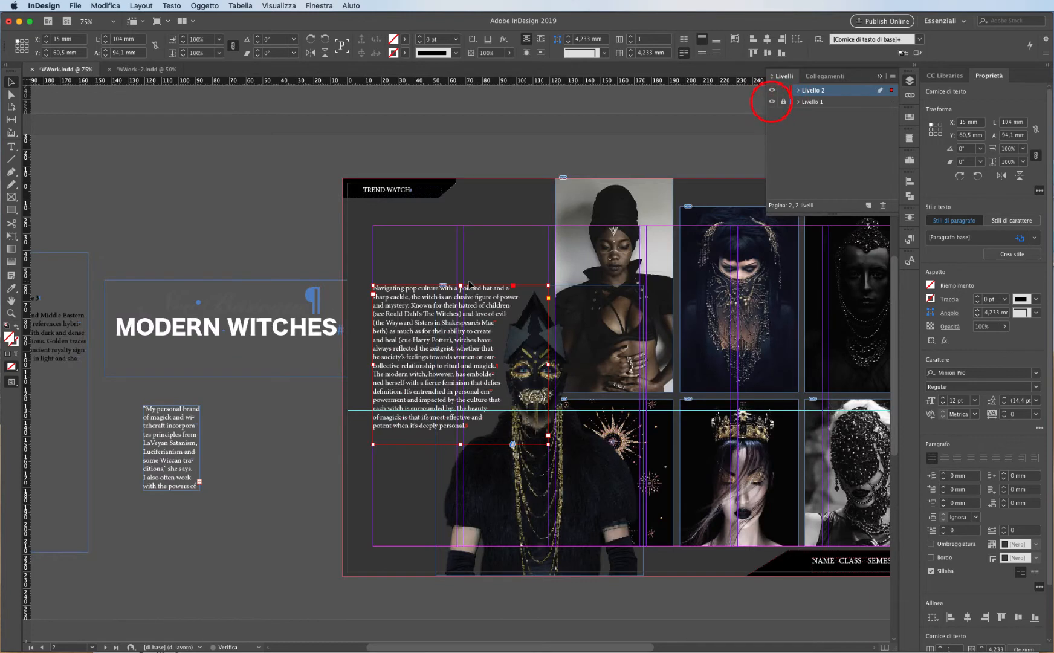
pyautogui.click(574, 474)
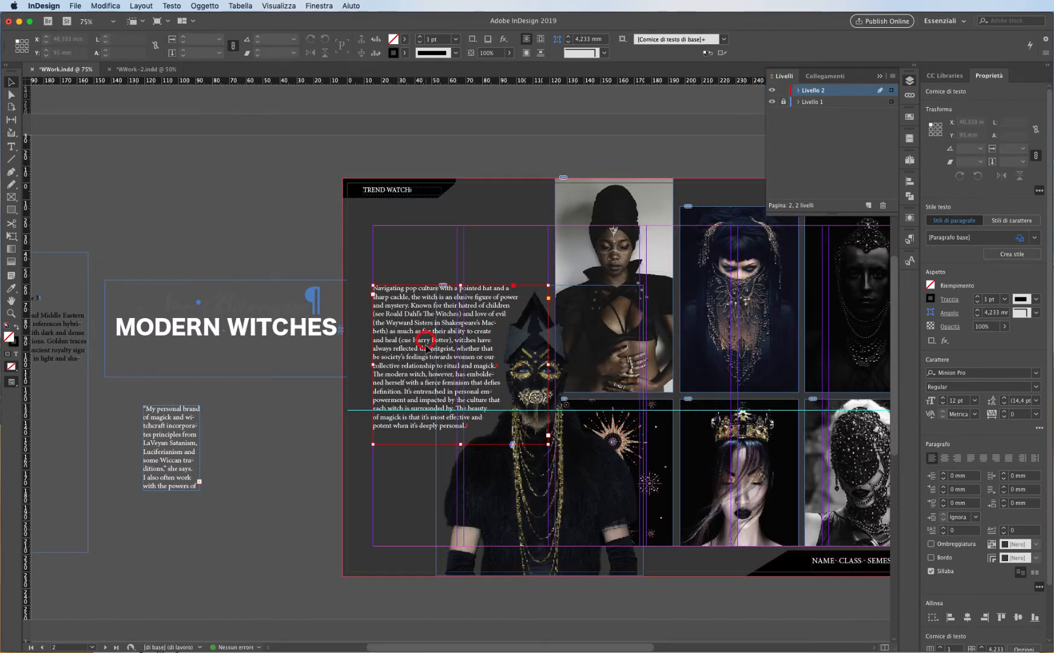
pyautogui.moveTo(422, 349); pyautogui.dragTo(426, 361)
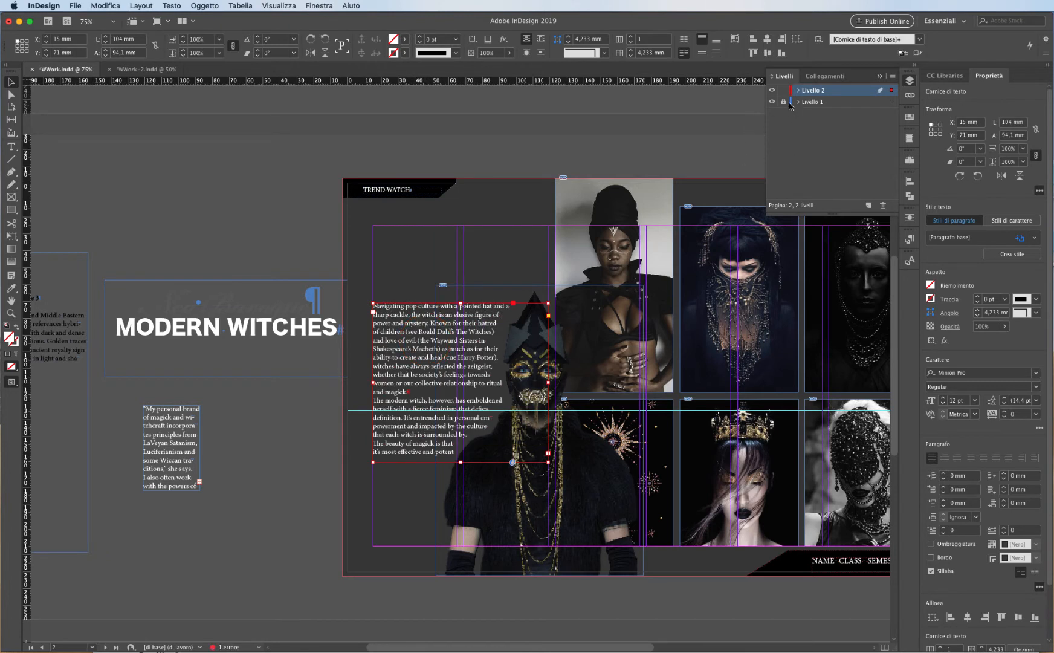
# Step: Unlock Livello 1, transfer the MODERN WITCHES title and quote frames to Livello 2, and lock Livello 1 again
pyautogui.moveTo(117, 242); pyautogui.dragTo(300, 411)
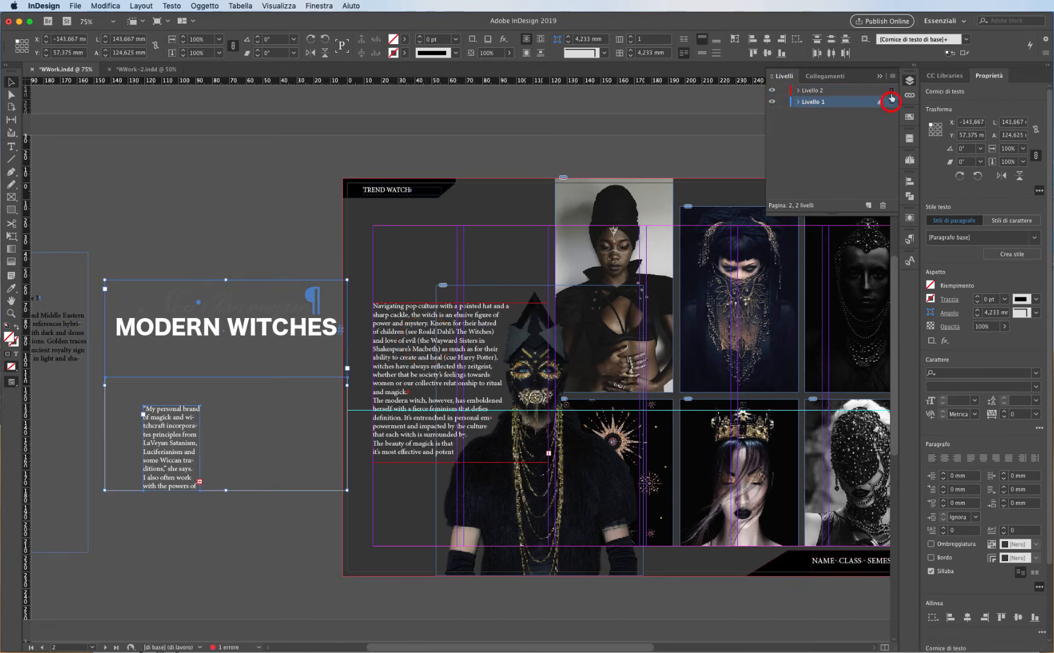
pyautogui.moveTo(891, 96); pyautogui.dragTo(891, 90)
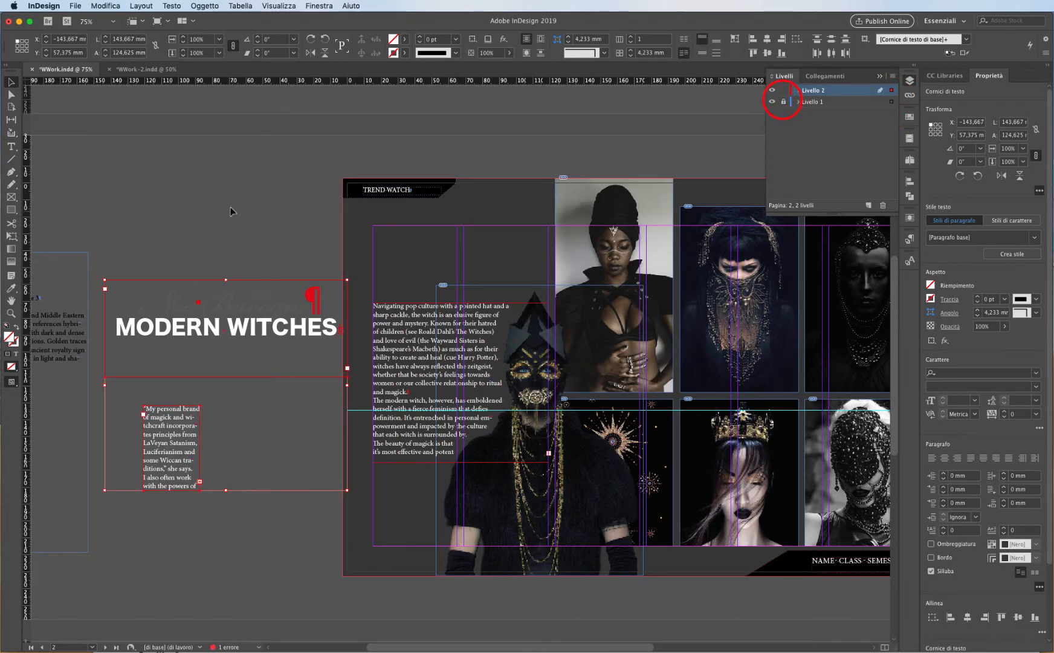
pyautogui.click(207, 189)
# Step: Place the title frame above the body text at about X 14 mm, Y 18 mm, scaled with its text to about 105 mm wide
pyautogui.click(200, 319)
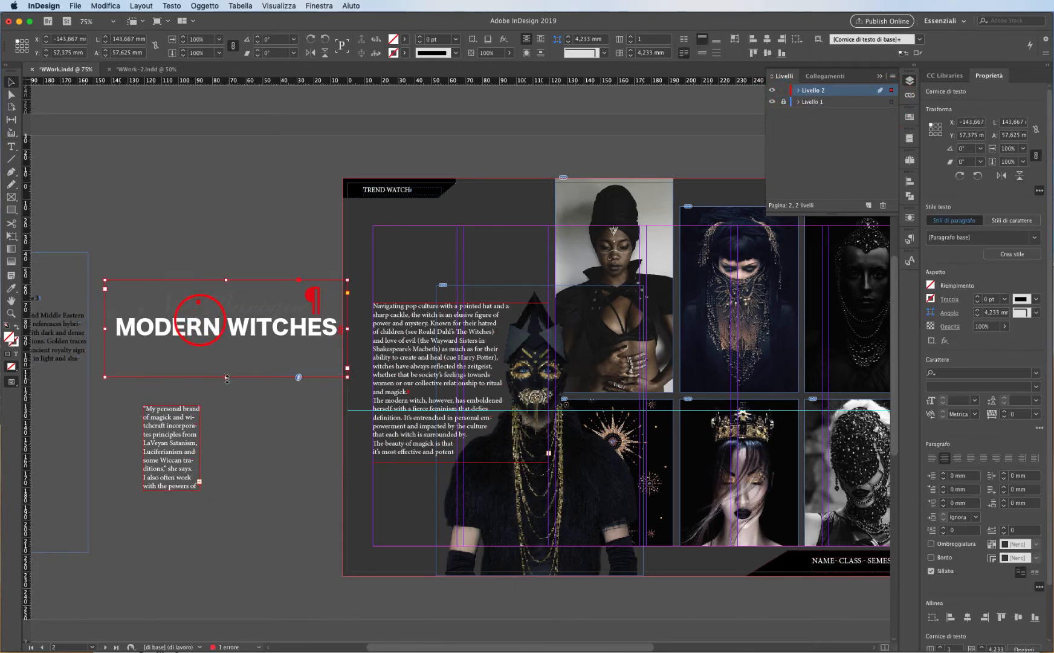
pyautogui.moveTo(226, 378); pyautogui.dragTo(429, 246)
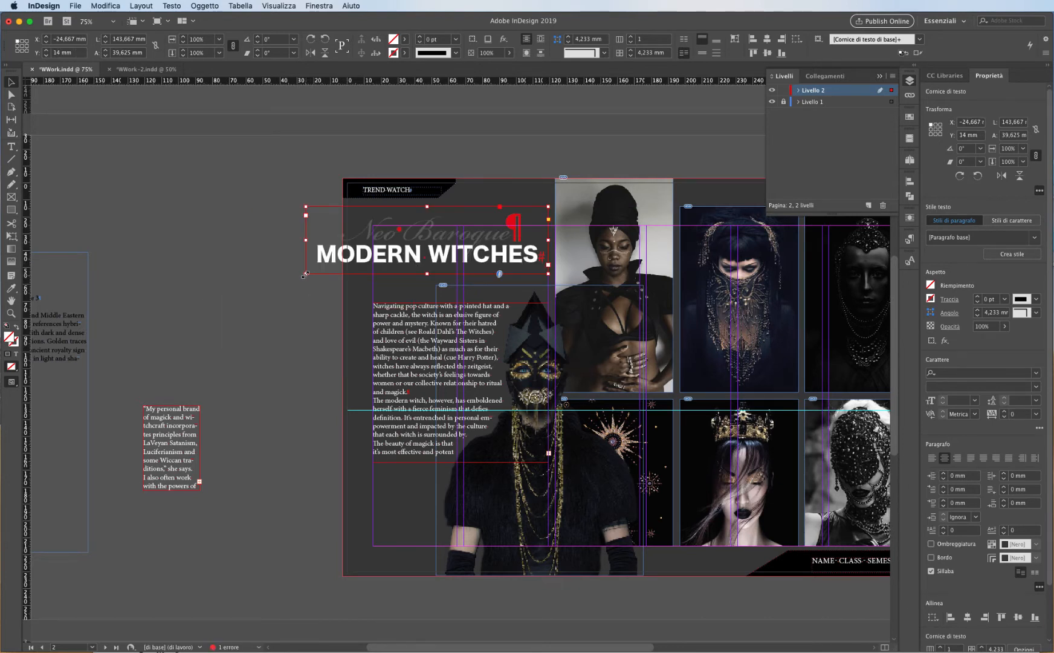
pyautogui.moveTo(305, 274); pyautogui.dragTo(370, 255)
pyautogui.moveTo(467, 244); pyautogui.dragTo(468, 255)
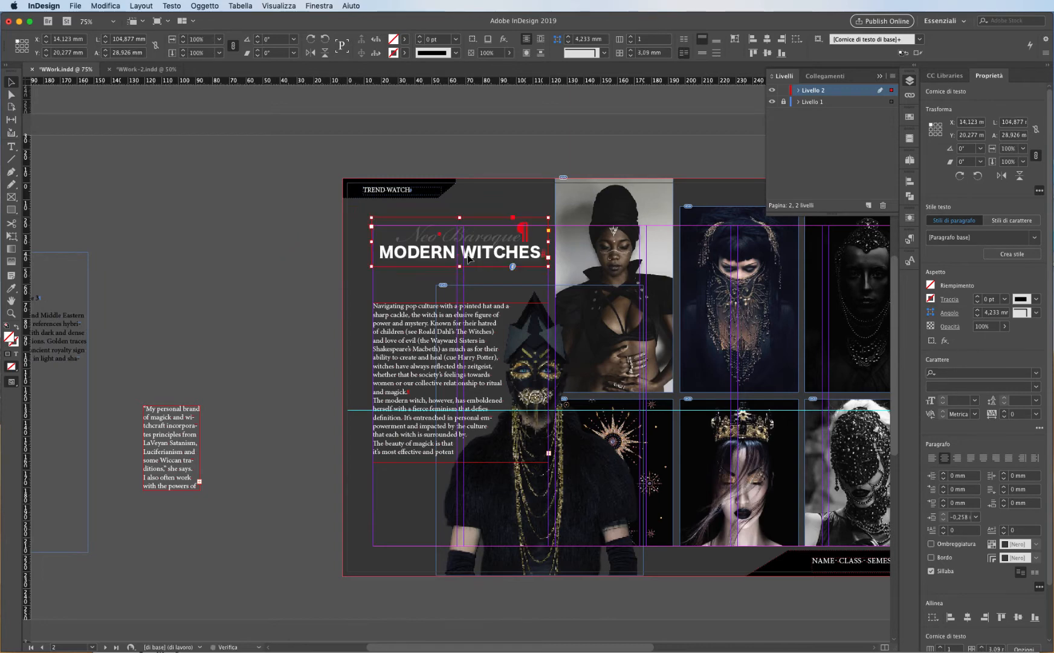
pyautogui.hotkey('shift', 'Up')
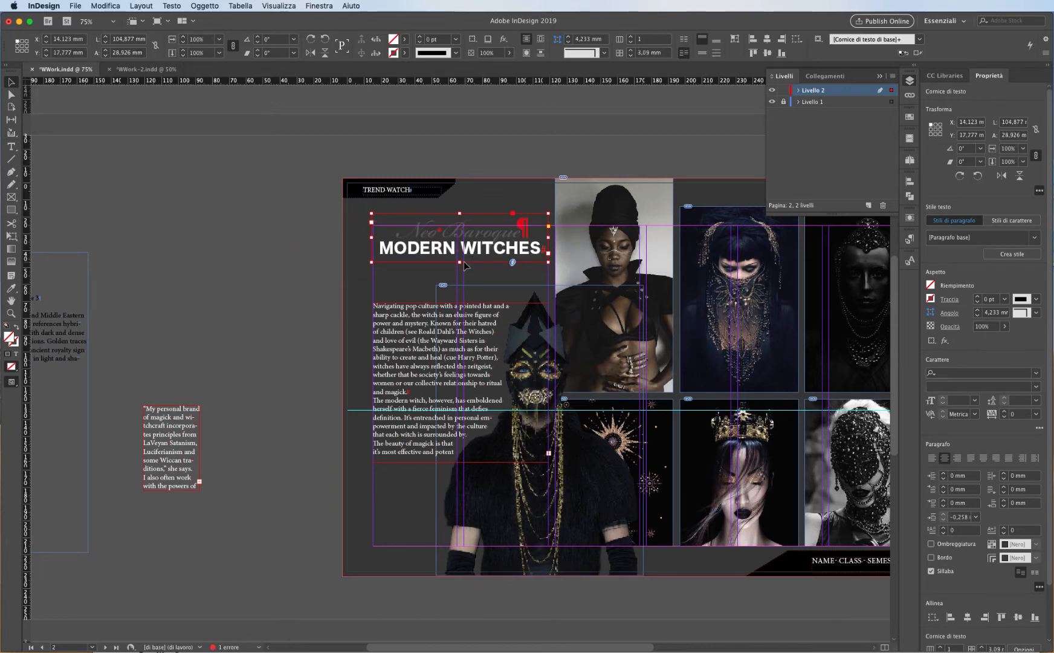
# Step: Set the fill tint of the "Neo Baroque" script line in the title to 50%
pyautogui.click(332, 226)
pyautogui.doubleClick(464, 231)
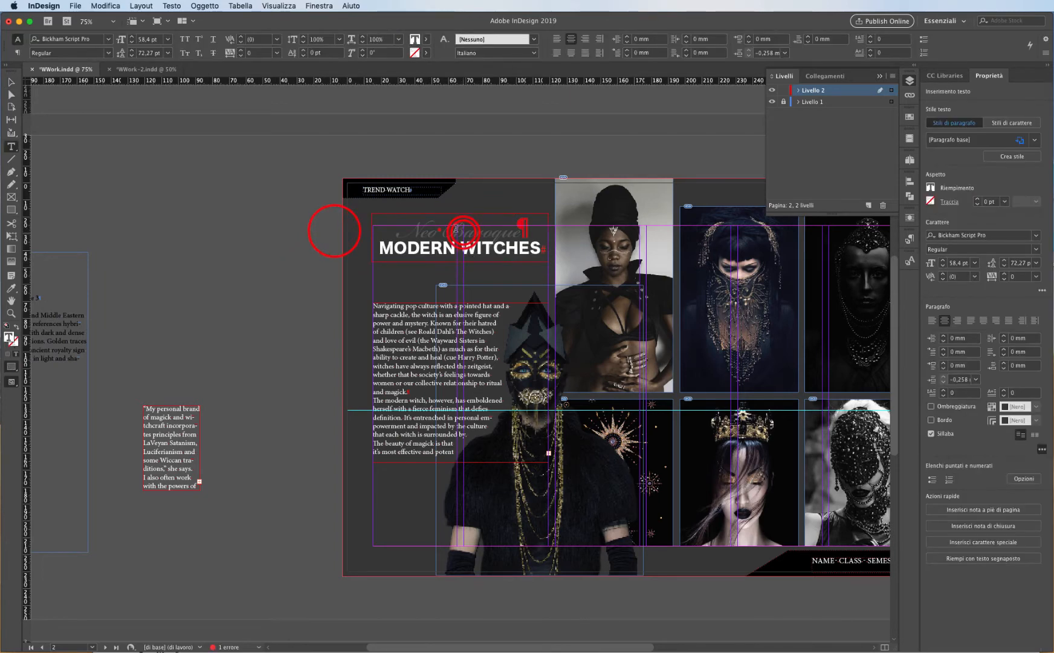
pyautogui.tripleClick(397, 225)
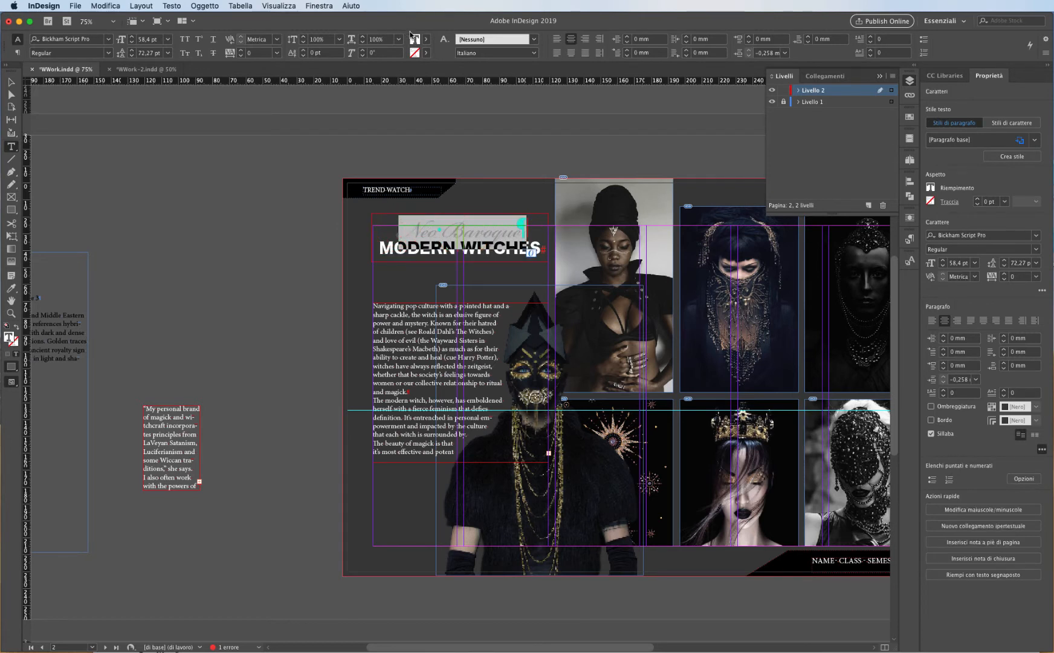
pyautogui.click(426, 40)
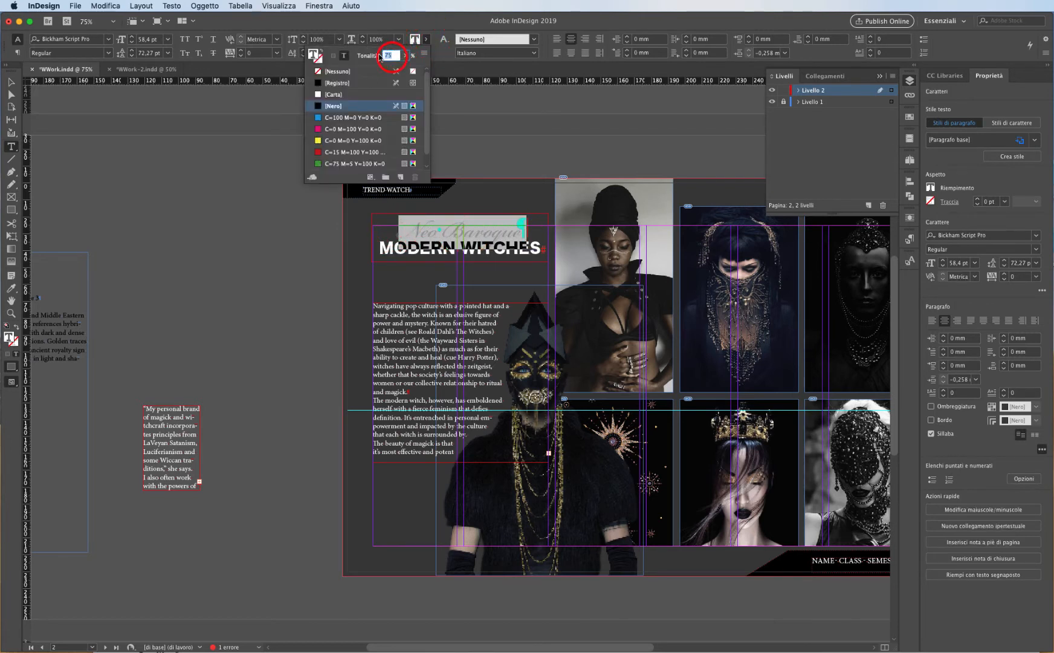
pyautogui.write('50')
pyautogui.press('Return')
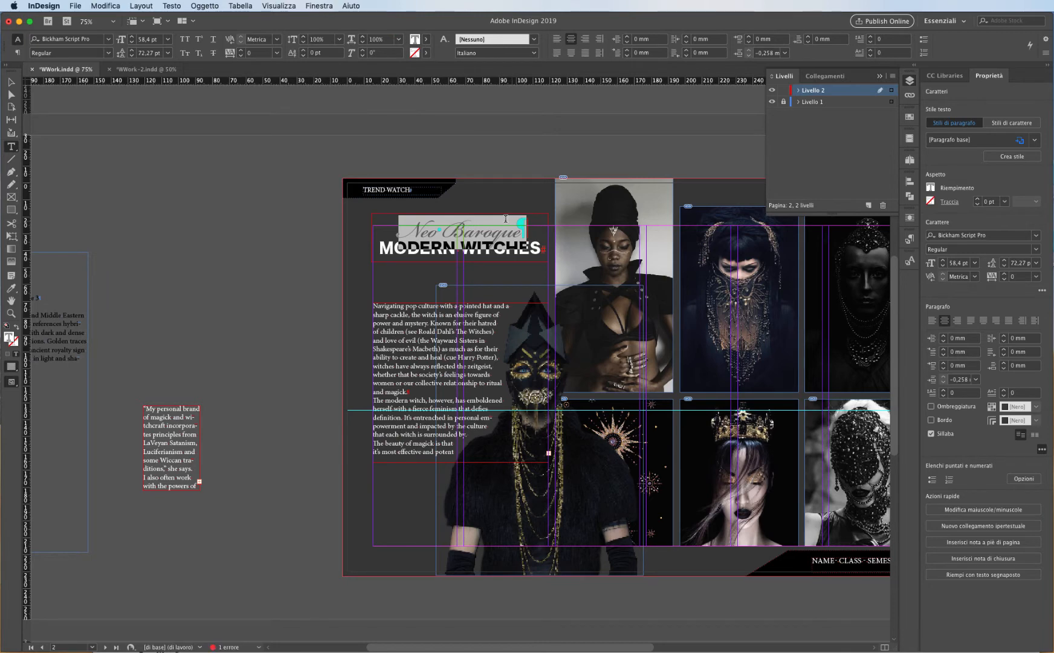
pyautogui.click(476, 242)
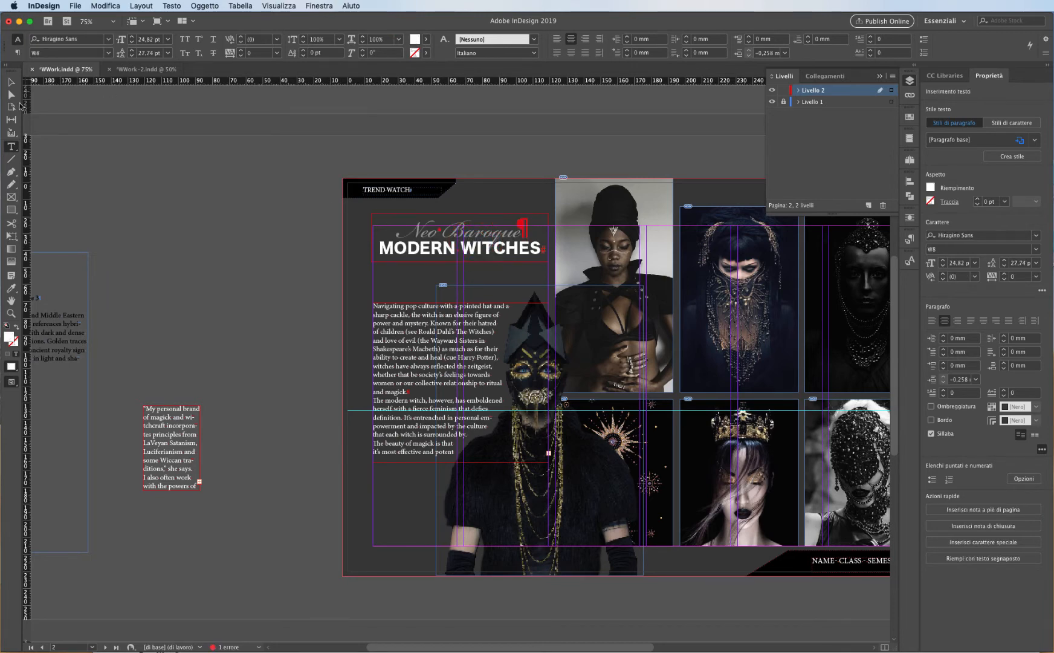
# Step: Move the body text frame up so its top aligns with the upper edge of the masked figure's frame
pyautogui.click(6, 81)
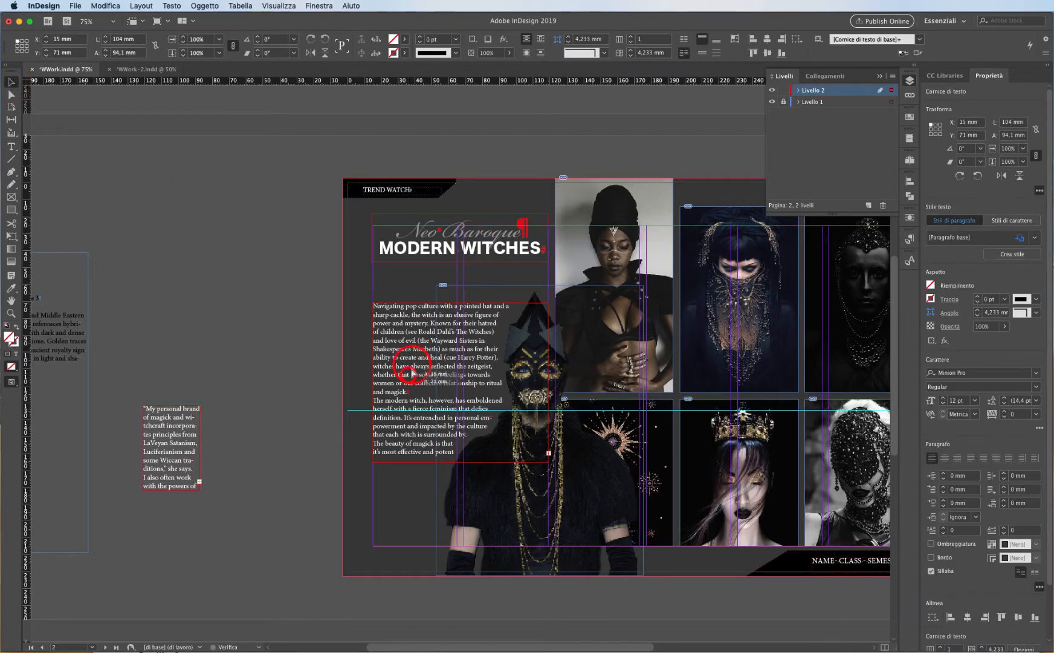
pyautogui.click(413, 361)
pyautogui.moveTo(414, 361); pyautogui.dragTo(414, 343)
# Step: Enlarge the quote text frame to about 83 × 85 mm to fit all its text and move it higher on the pasteboard
pyautogui.click(178, 416)
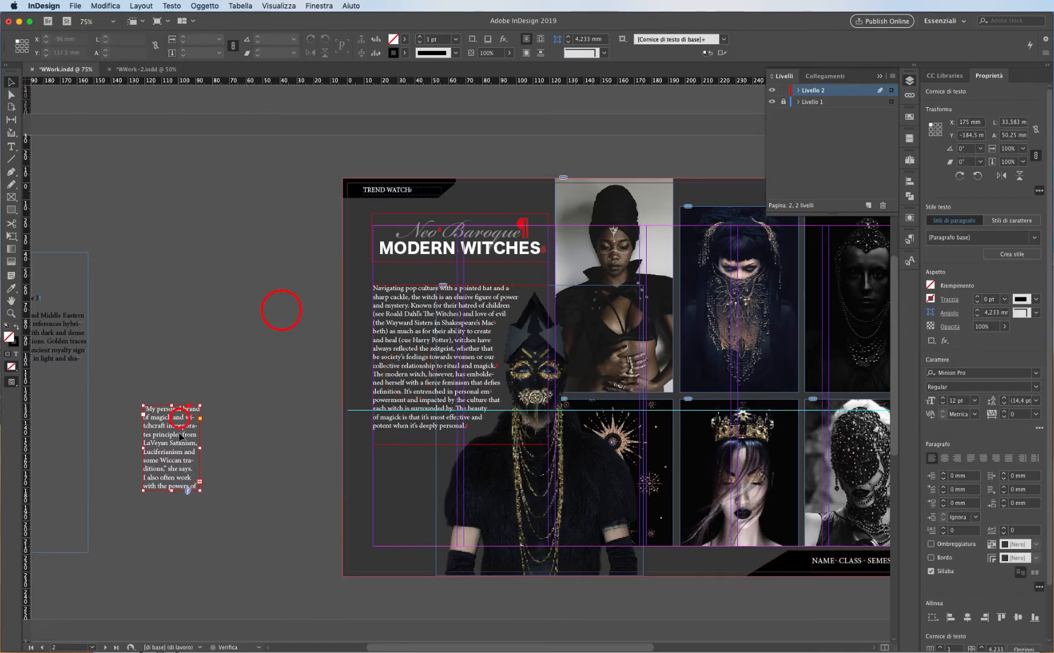
pyautogui.moveTo(200, 490); pyautogui.dragTo(284, 548)
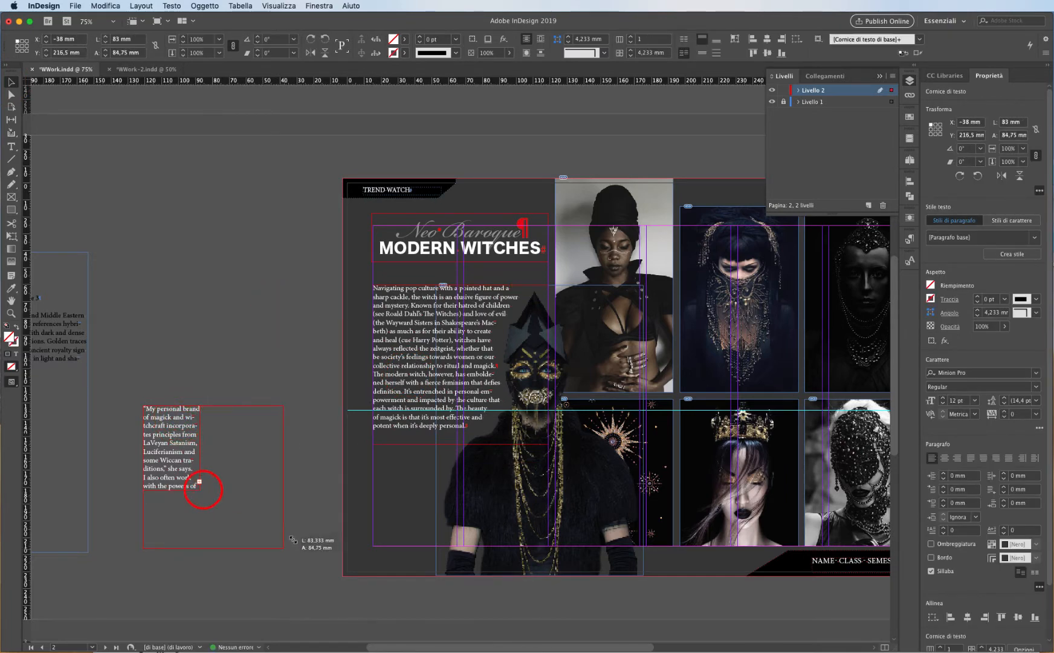
pyautogui.click(279, 367)
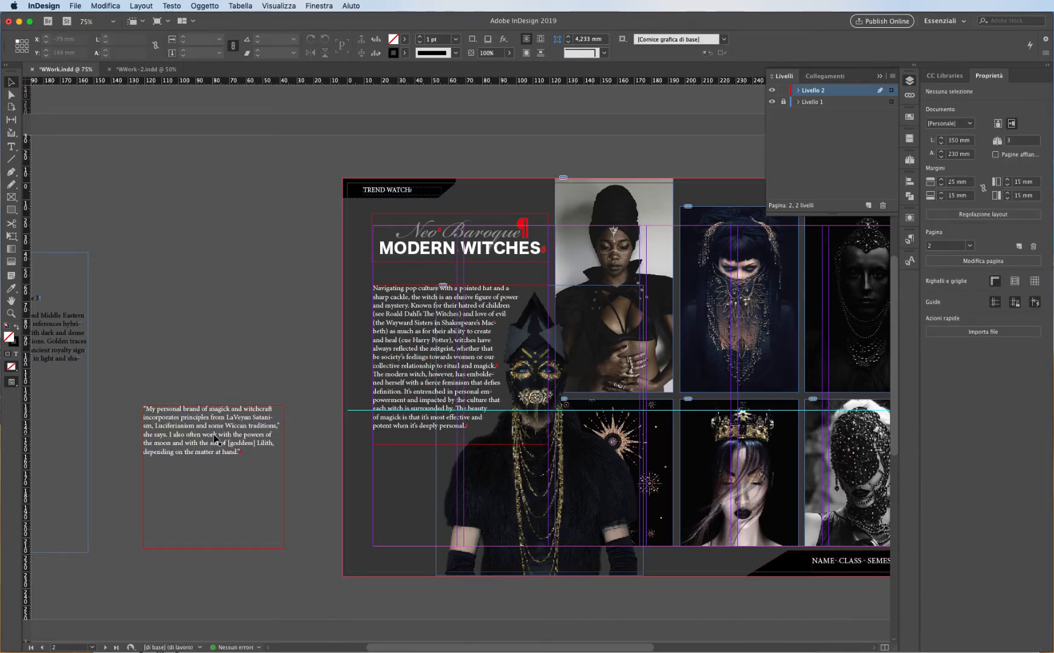
pyautogui.moveTo(215, 438); pyautogui.dragTo(219, 372)
pyautogui.click(290, 291)
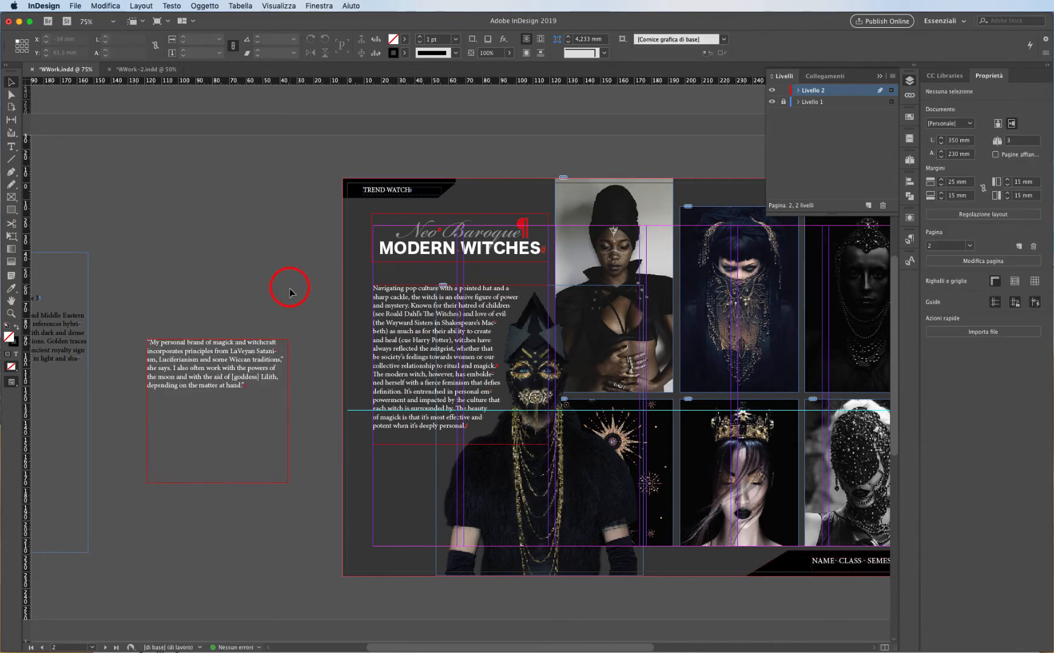
# Step: Draw a rectangle about 114 × 80 mm over the page's lower-left corner, extending to the bleed edges
pyautogui.scroll(-3, 338, 462)
pyautogui.hscroll(-2, 338, 462)
pyautogui.scroll(-1, 341, 468)
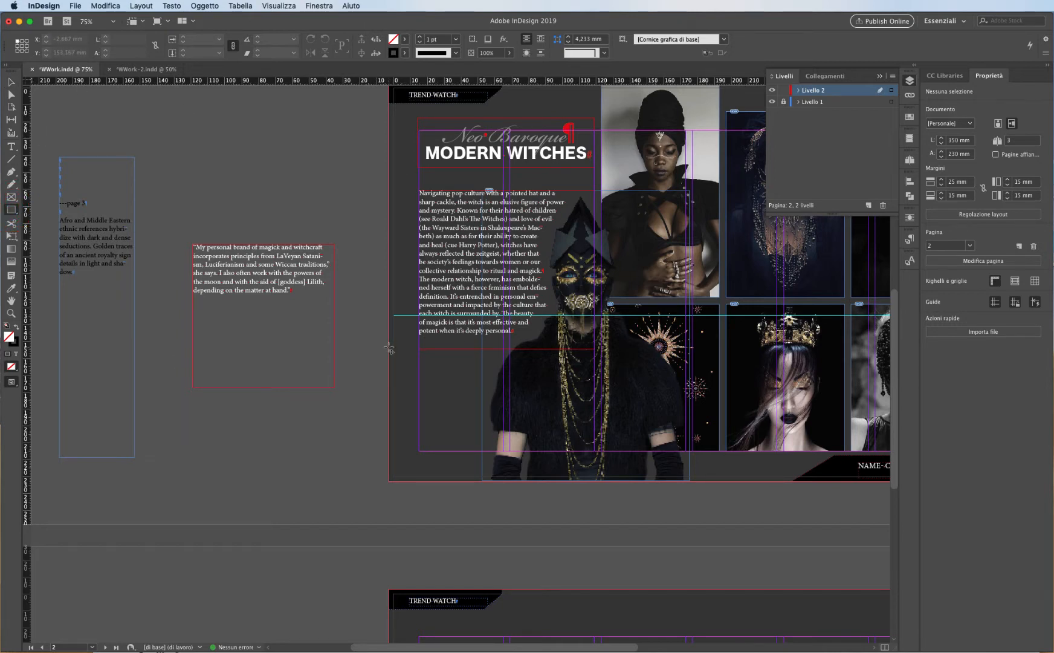
pyautogui.moveTo(389, 347); pyautogui.dragTo(580, 482)
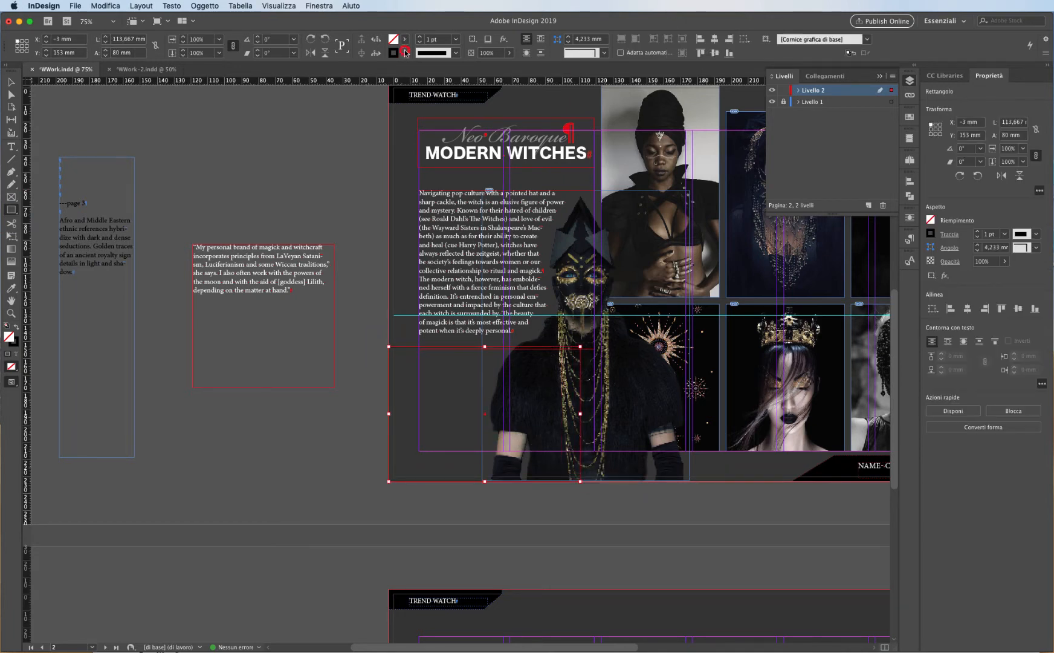
# Step: Remove the rectangle's stroke and fill it with the [Nero] swatch
pyautogui.click(405, 52)
pyautogui.click(323, 85)
pyautogui.click(291, 67)
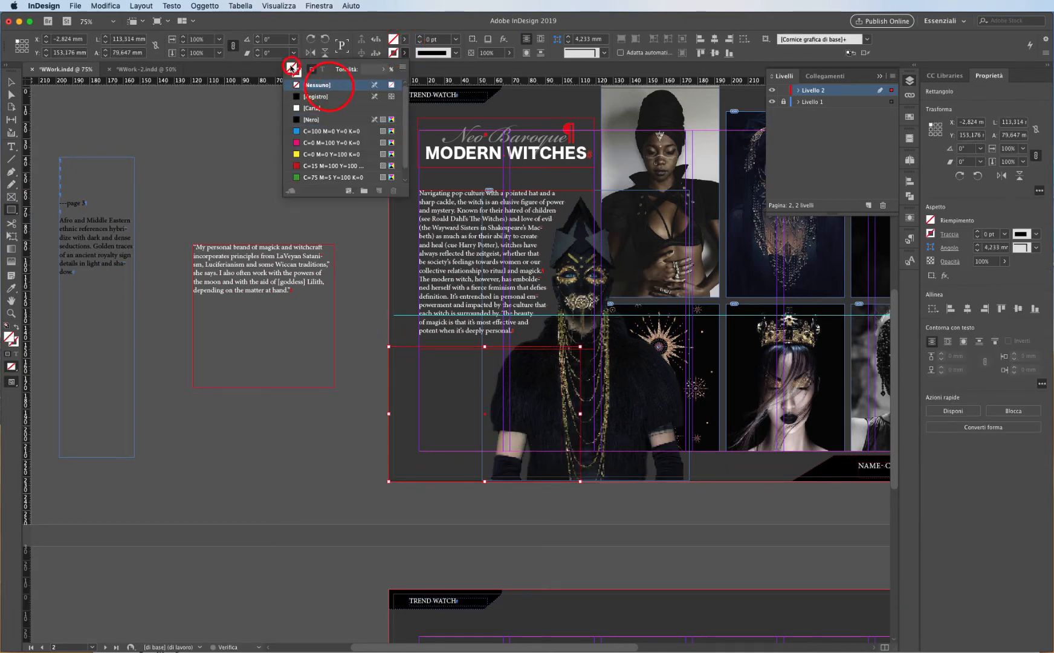
pyautogui.click(327, 119)
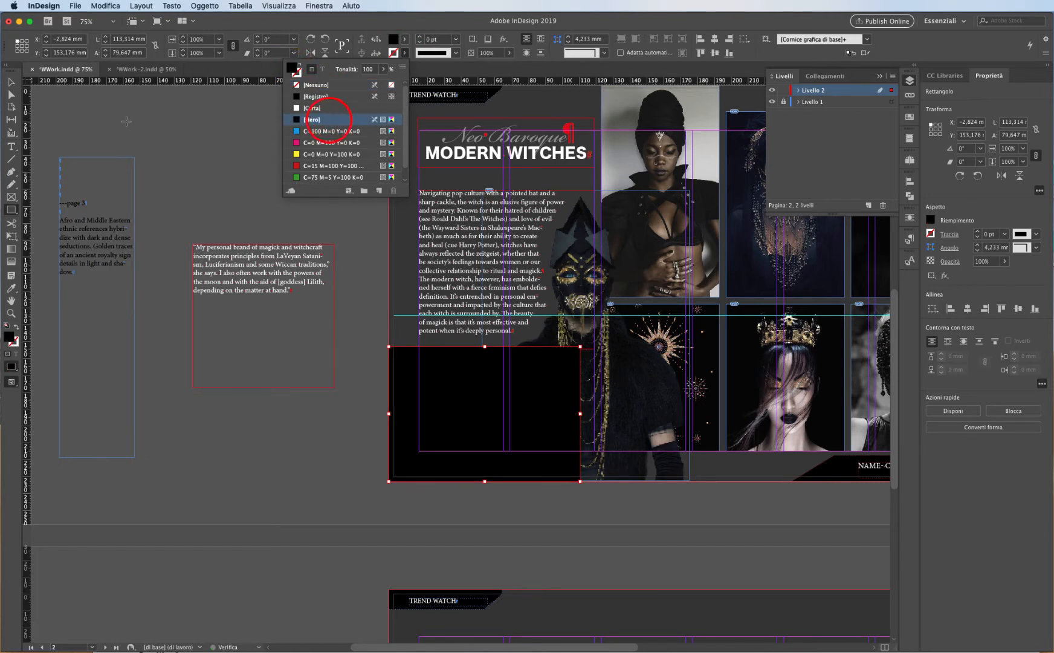
pyautogui.click(12, 82)
pyautogui.click(250, 180)
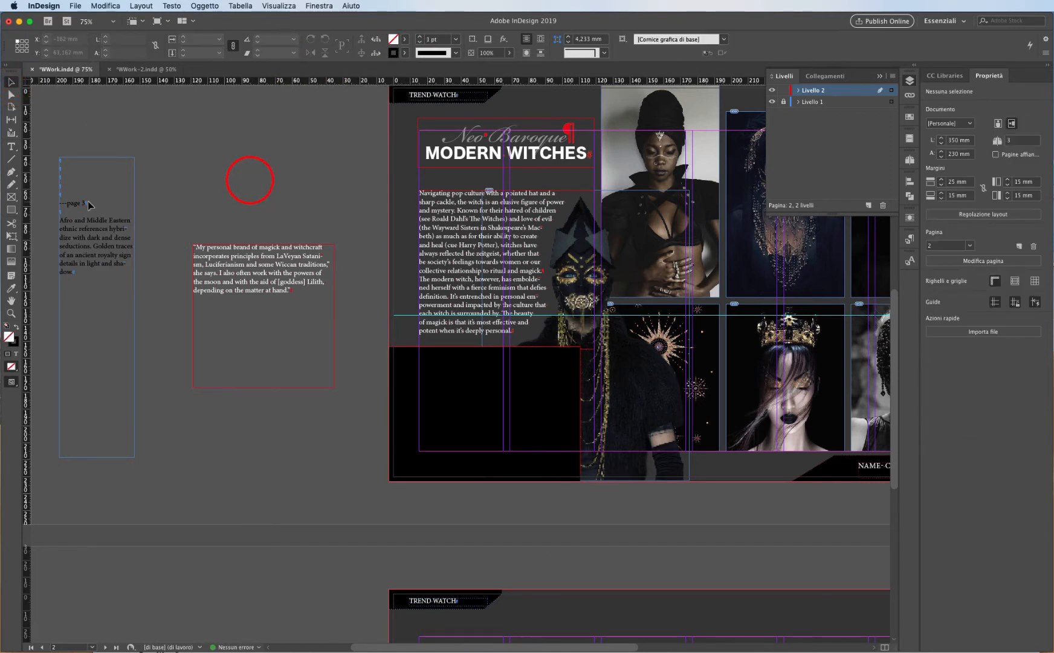
# Step: Slant the black rectangle's right side by moving its upper-right corner point inward to X 71 mm
pyautogui.click(11, 94)
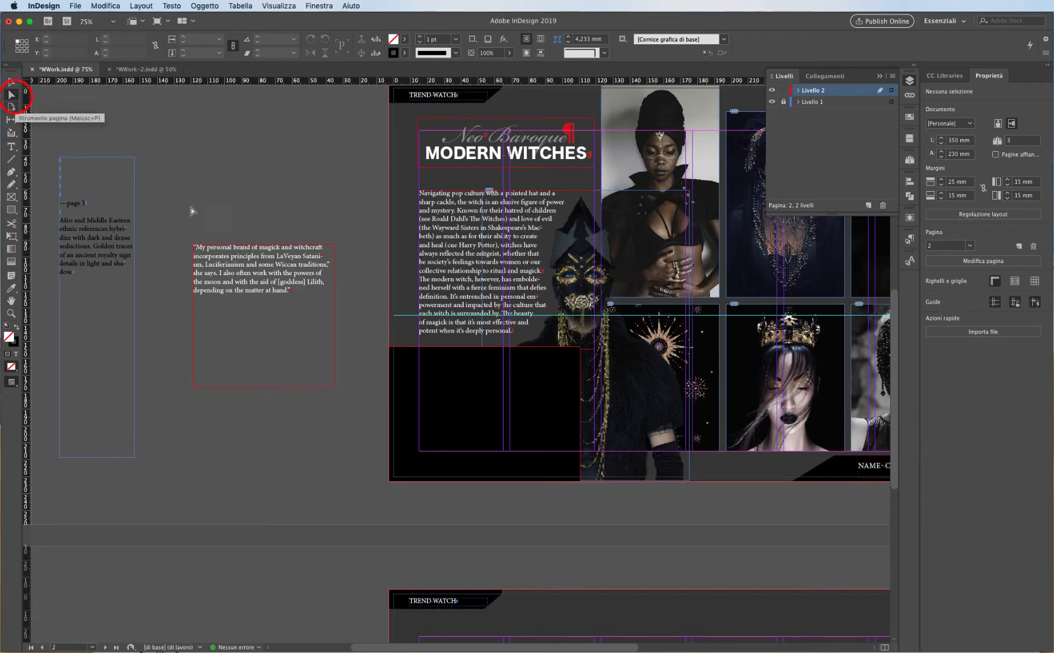
pyautogui.click(557, 442)
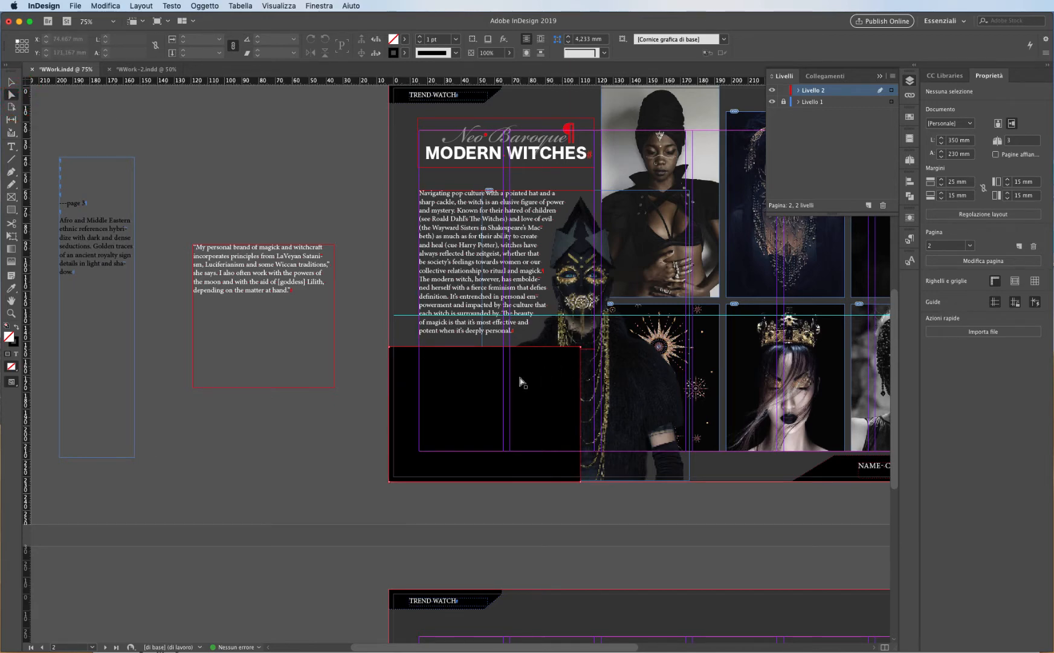
pyautogui.press('super+equal')
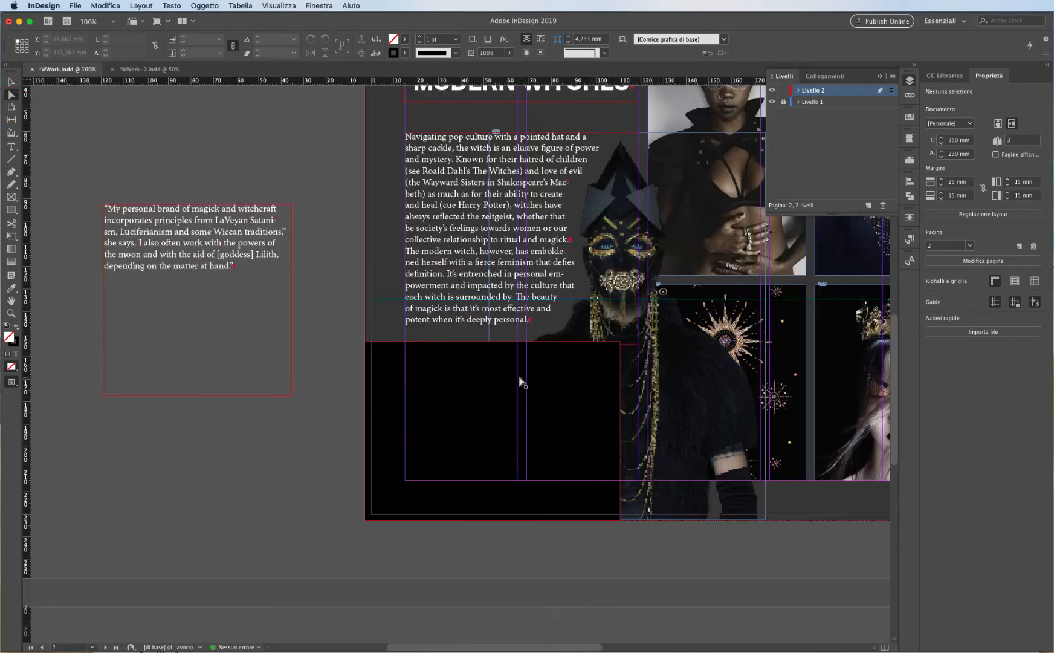
pyautogui.click(619, 342)
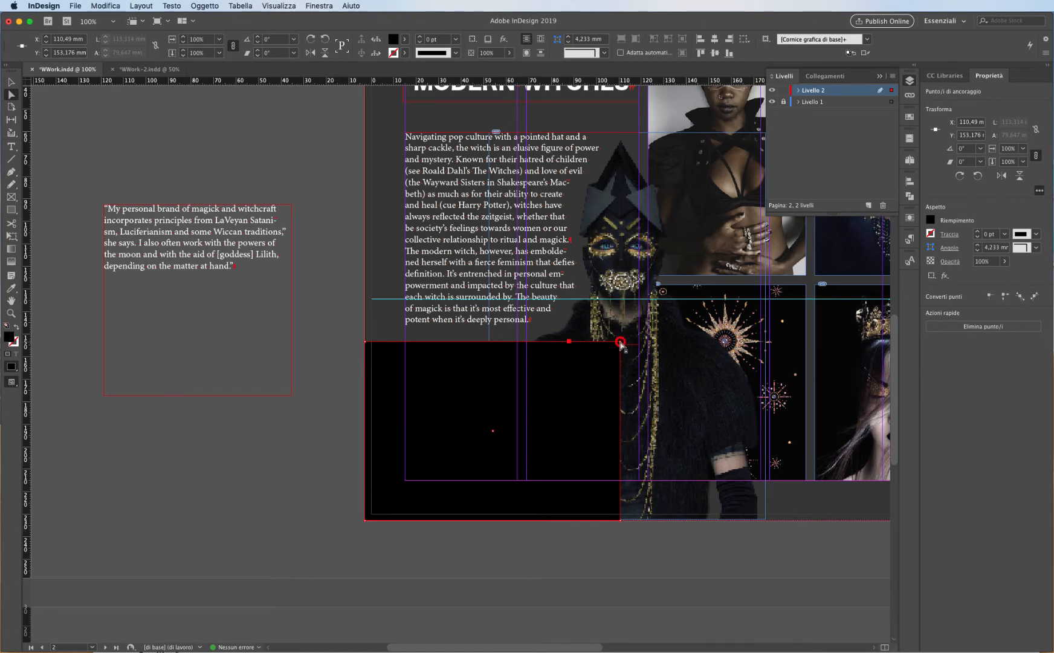
pyautogui.moveTo(620, 342); pyautogui.dragTo(531, 345)
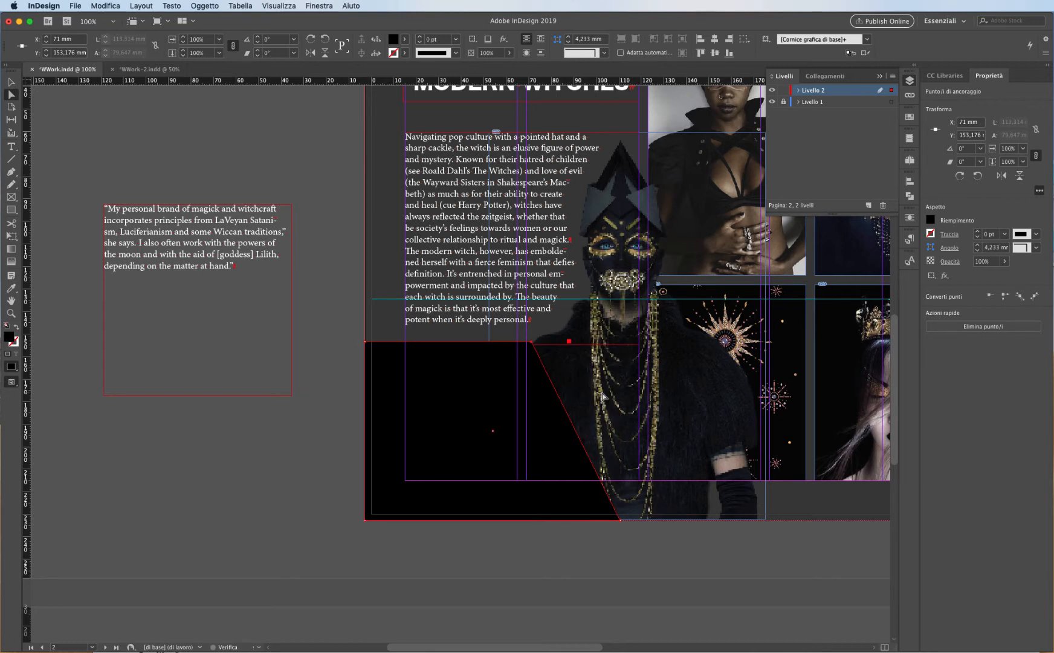
pyautogui.click(11, 81)
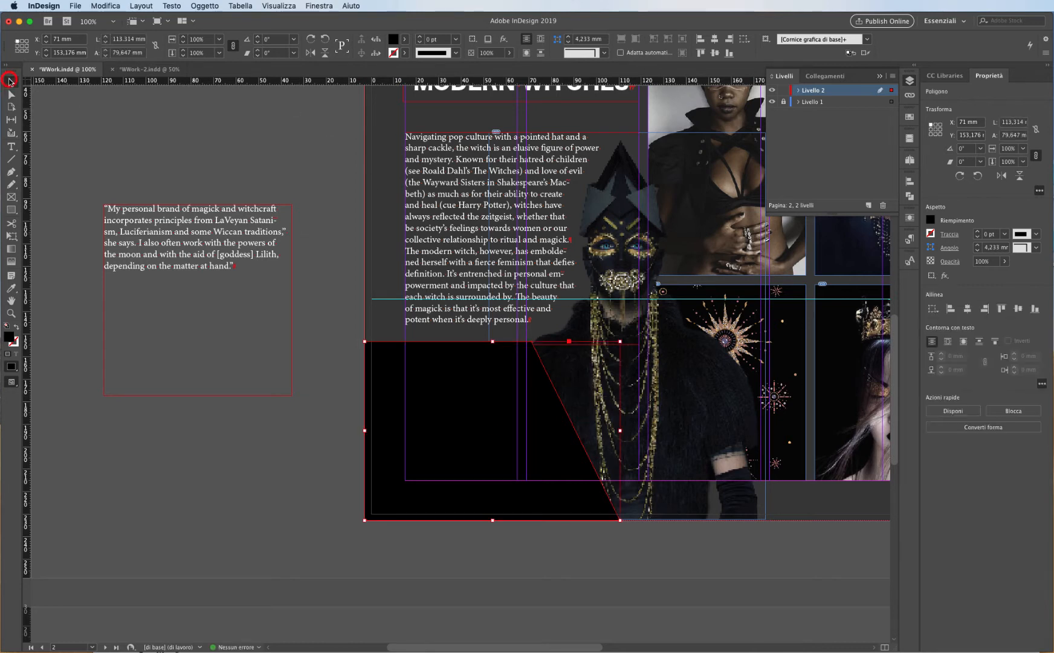
pyautogui.click(196, 135)
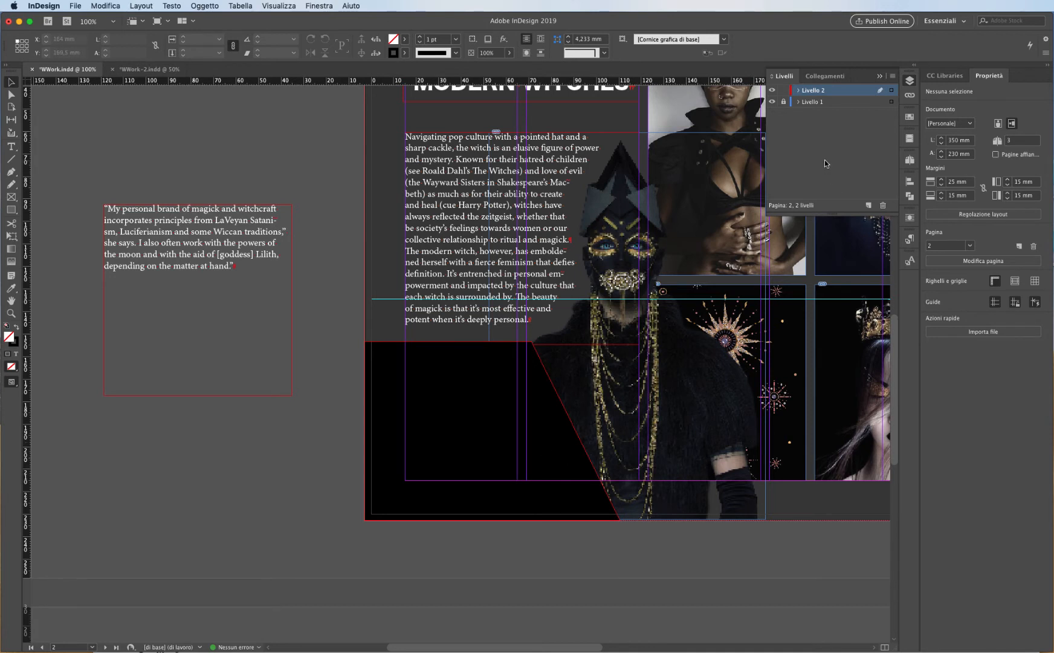
# Step: Create a new layer, Livello 3, and transfer the masked figure image onto it from the unlocked Livello 1
pyautogui.click(892, 76)
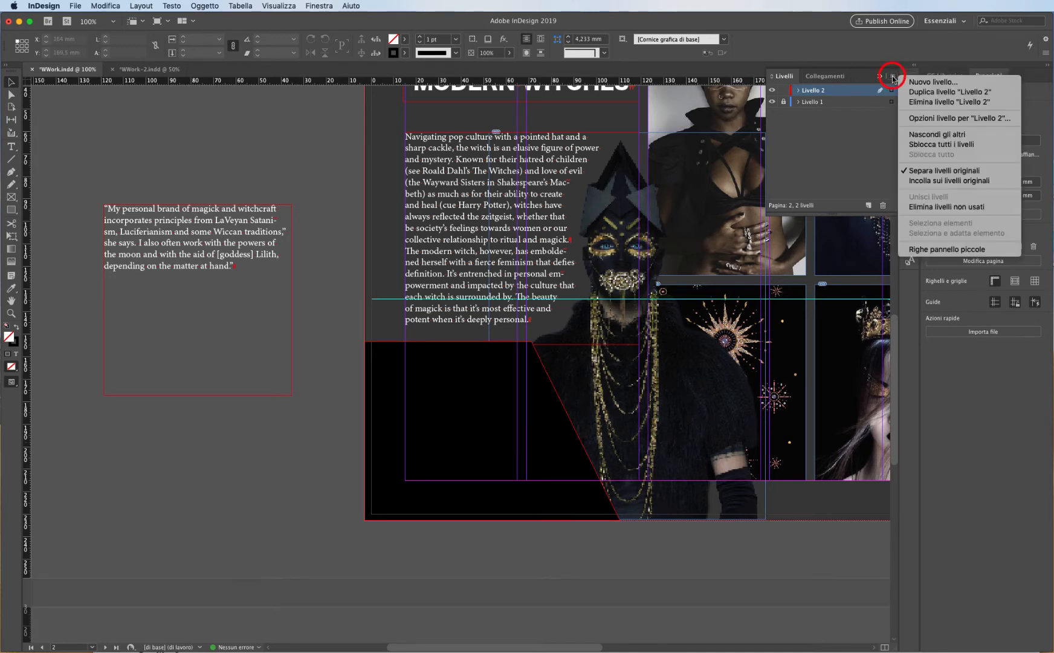
pyautogui.click(906, 82)
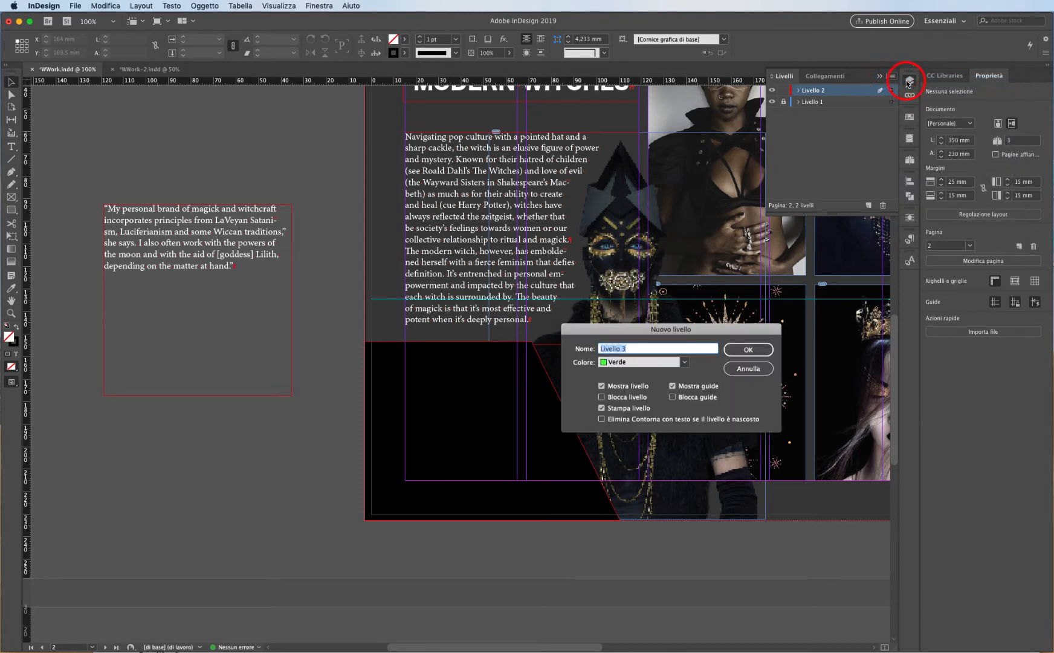
pyautogui.click(748, 349)
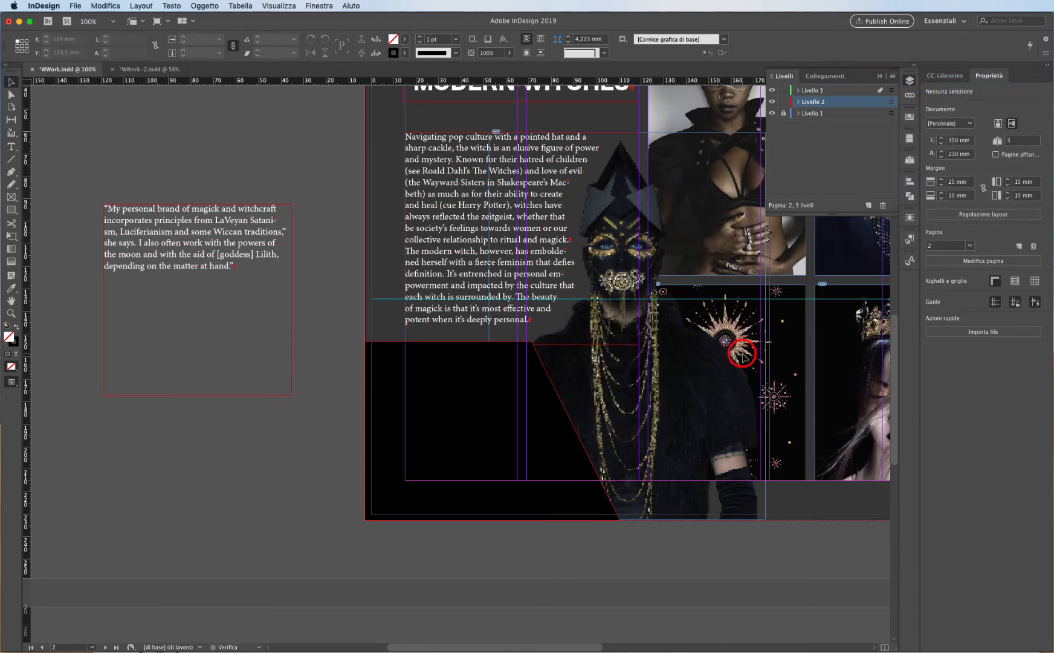
pyautogui.click(773, 113)
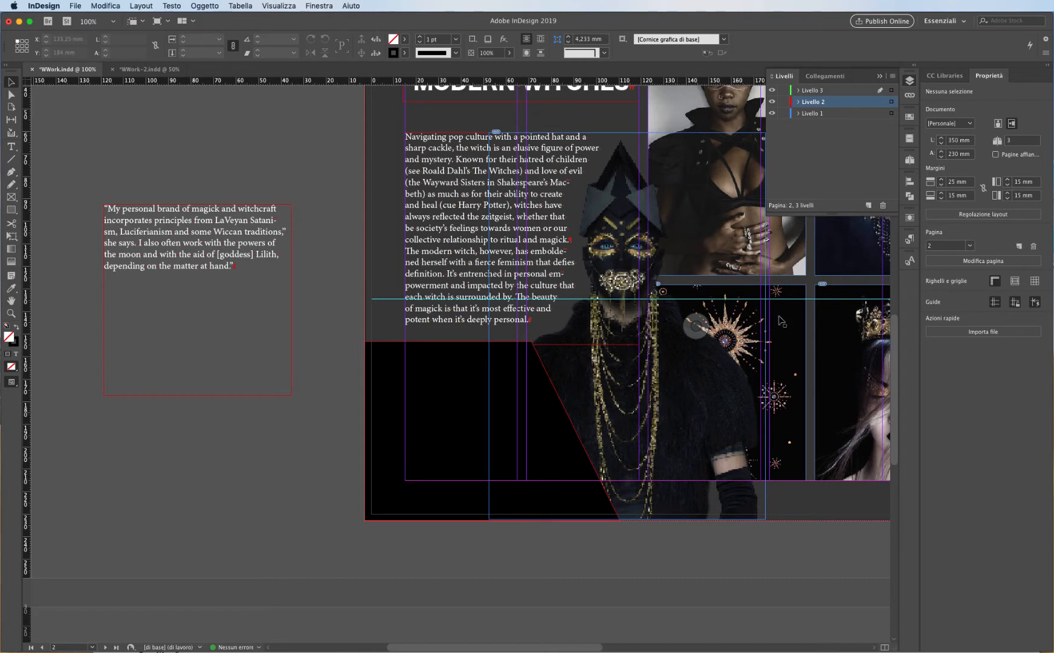
pyautogui.click(744, 506)
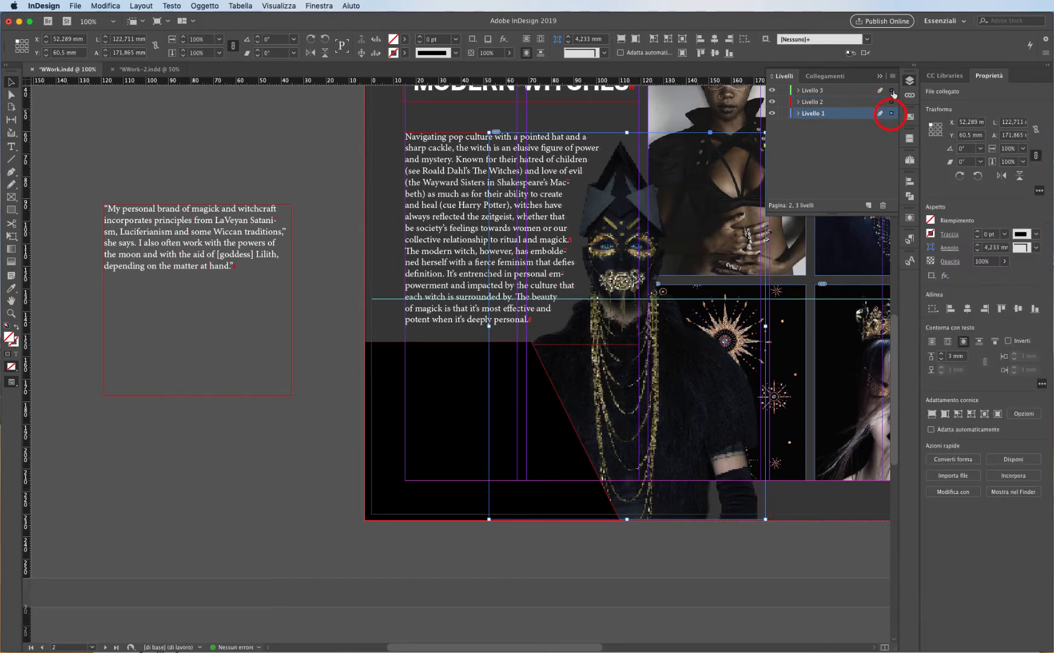
pyautogui.moveTo(891, 113); pyautogui.dragTo(892, 91)
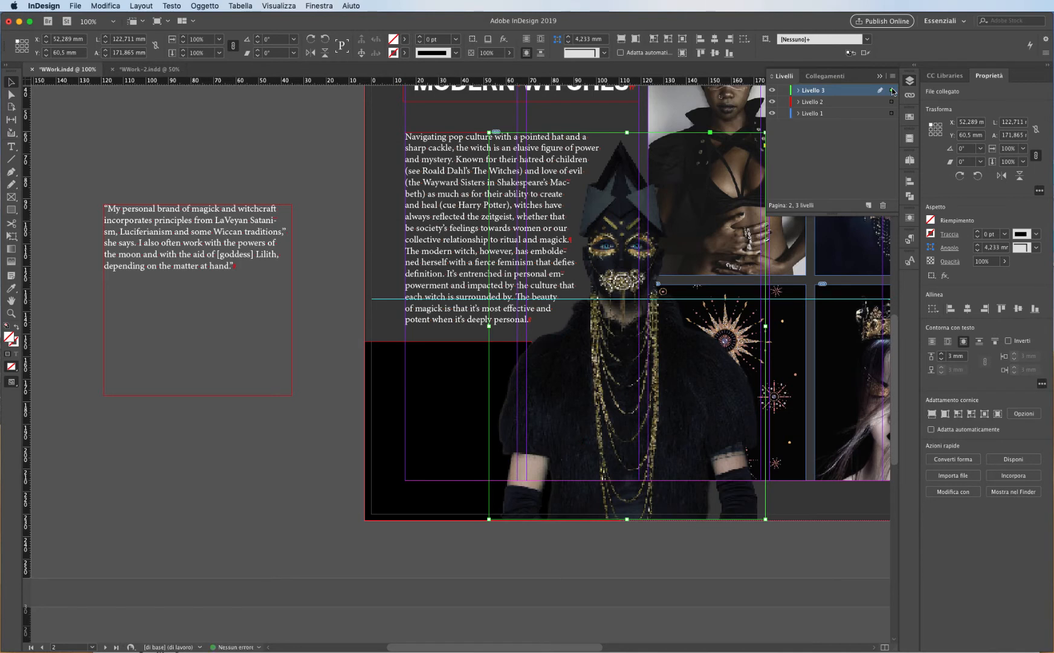
# Step: Lock Livello 3 and Livello 1 and make Livello 2 the active layer
pyautogui.click(783, 90)
pyautogui.click(783, 113)
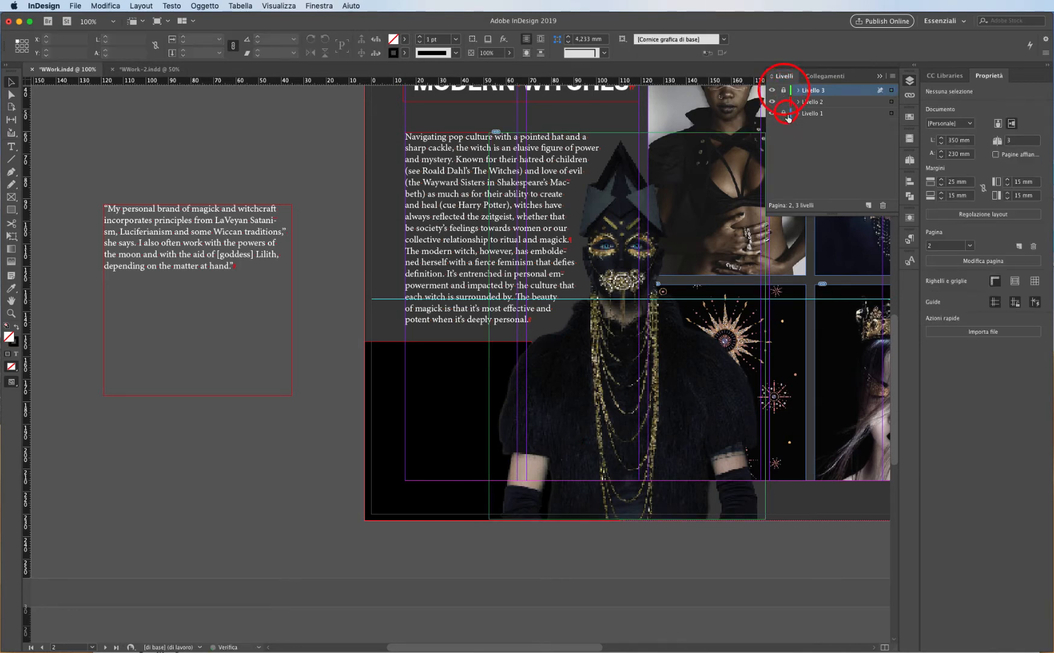
pyautogui.click(822, 104)
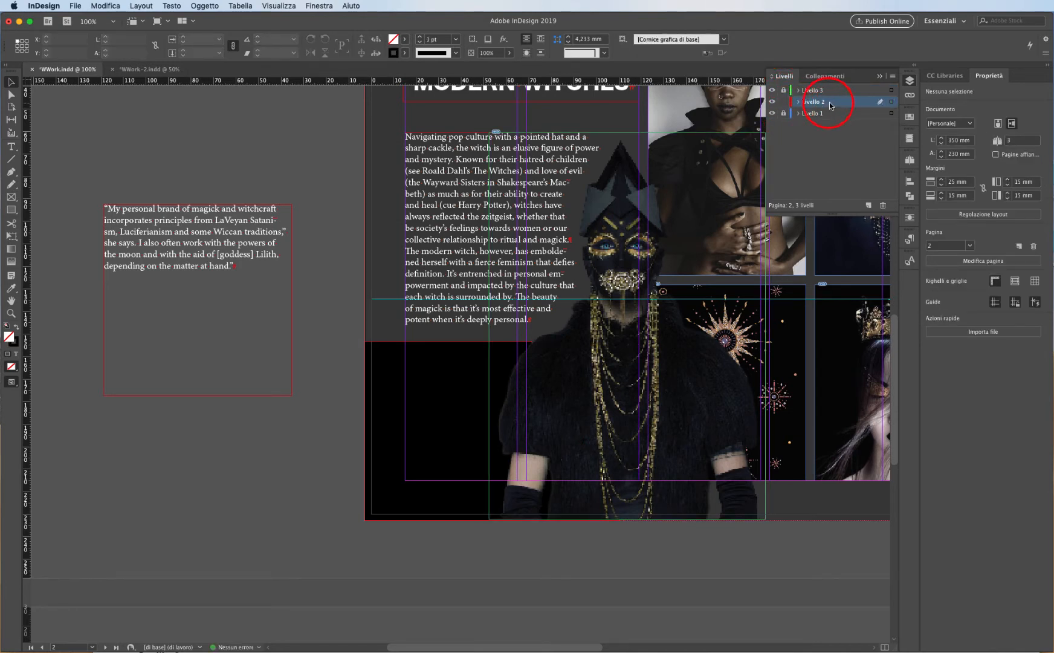
# Step: Place the quote frame in front of the black shape at about X 12 mm, Y 157 mm, and shorten it to about 76 mm
pyautogui.click(224, 248)
pyautogui.moveTo(184, 240); pyautogui.dragTo(479, 384)
pyautogui.rightClick(430, 401)
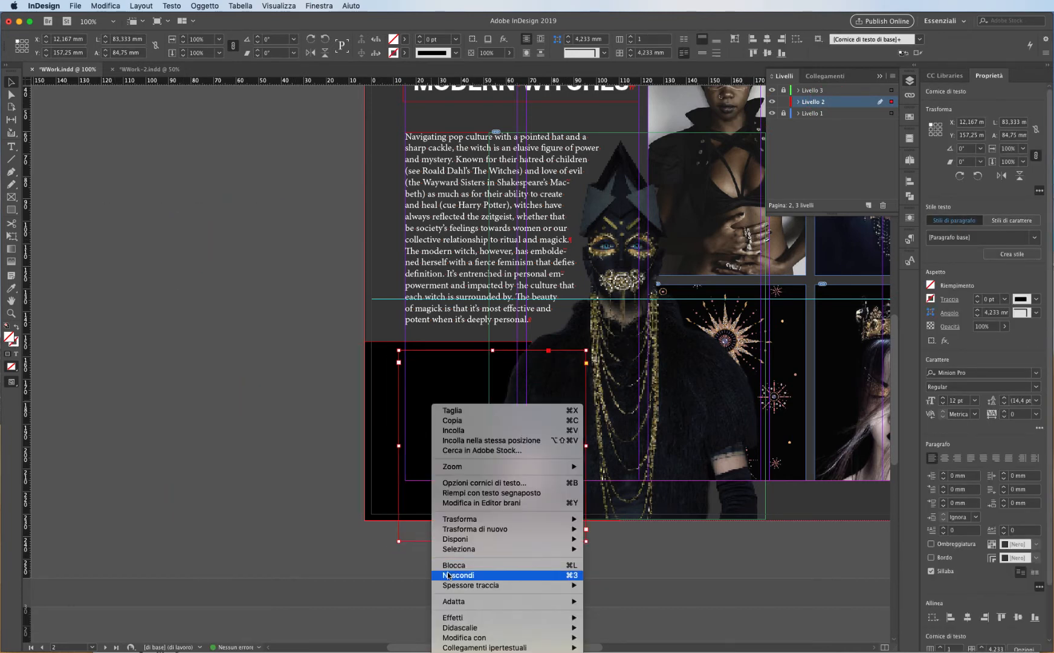
pyautogui.moveTo(478, 540)
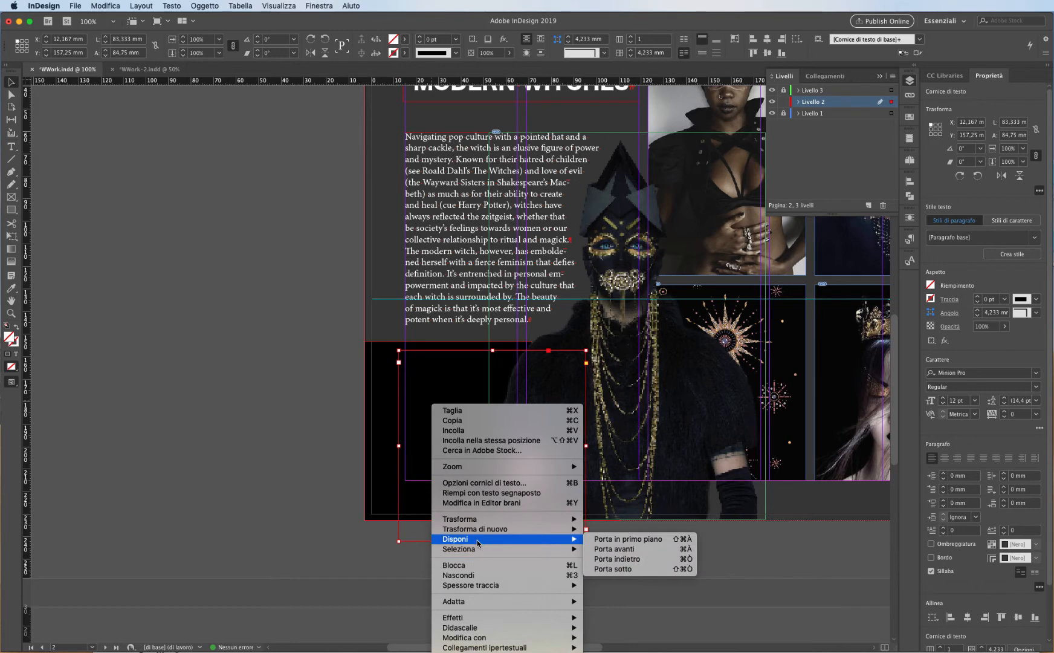
pyautogui.click(601, 538)
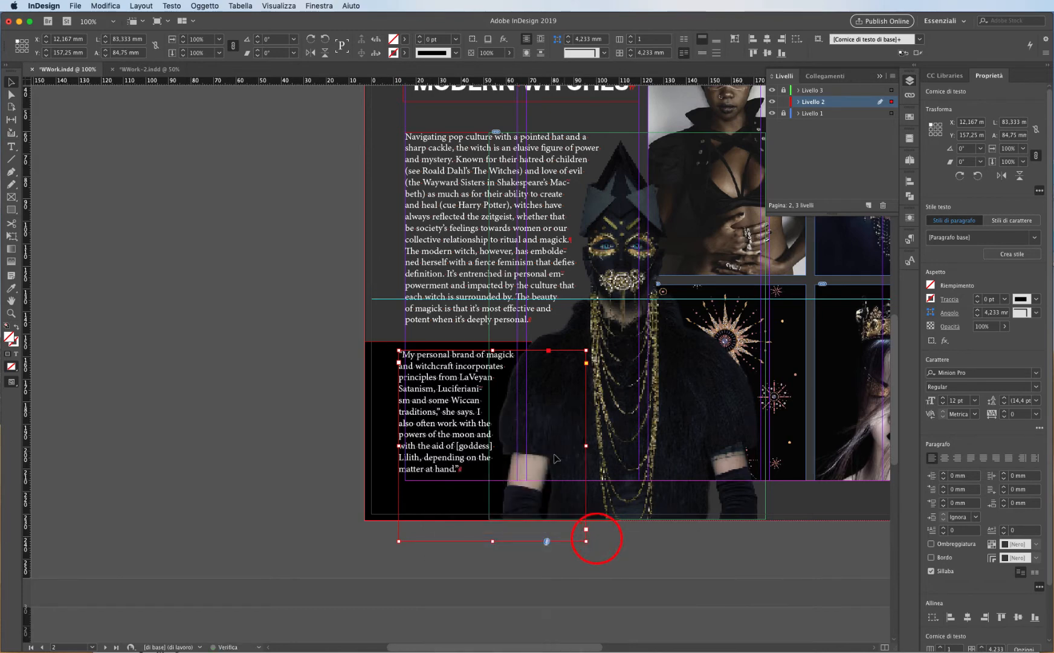
pyautogui.moveTo(492, 540); pyautogui.dragTo(493, 520)
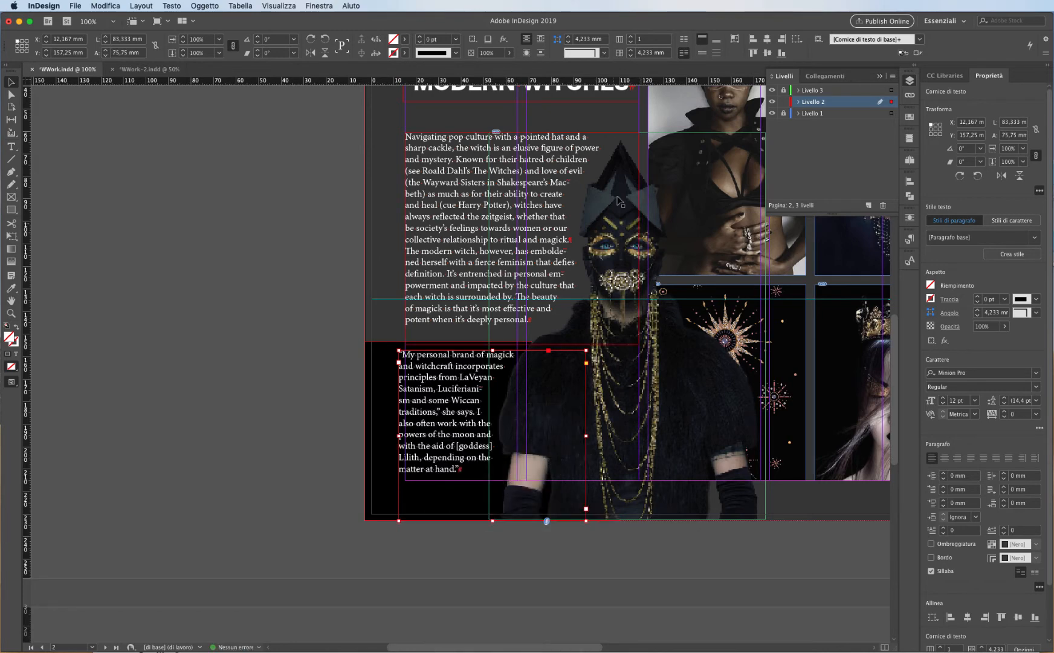
# Step: Unlock Livello 3 and scale the masked figure down to about 109.5 × 153 mm, keeping its lower-right corner in place
pyautogui.click(784, 90)
pyautogui.click(697, 391)
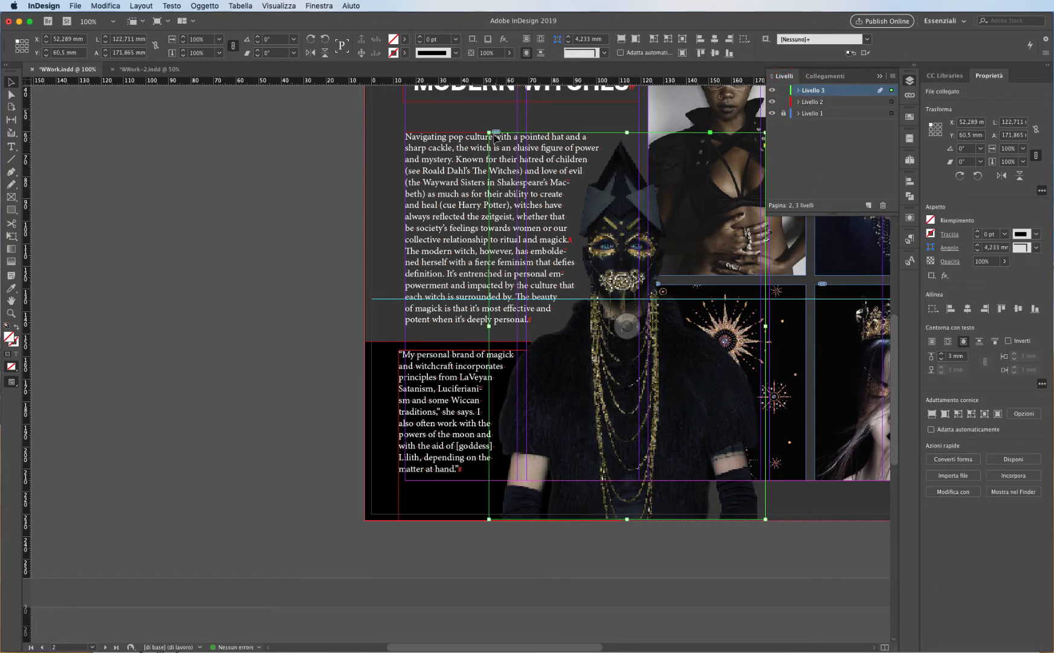
pyautogui.moveTo(489, 132); pyautogui.dragTo(519, 176)
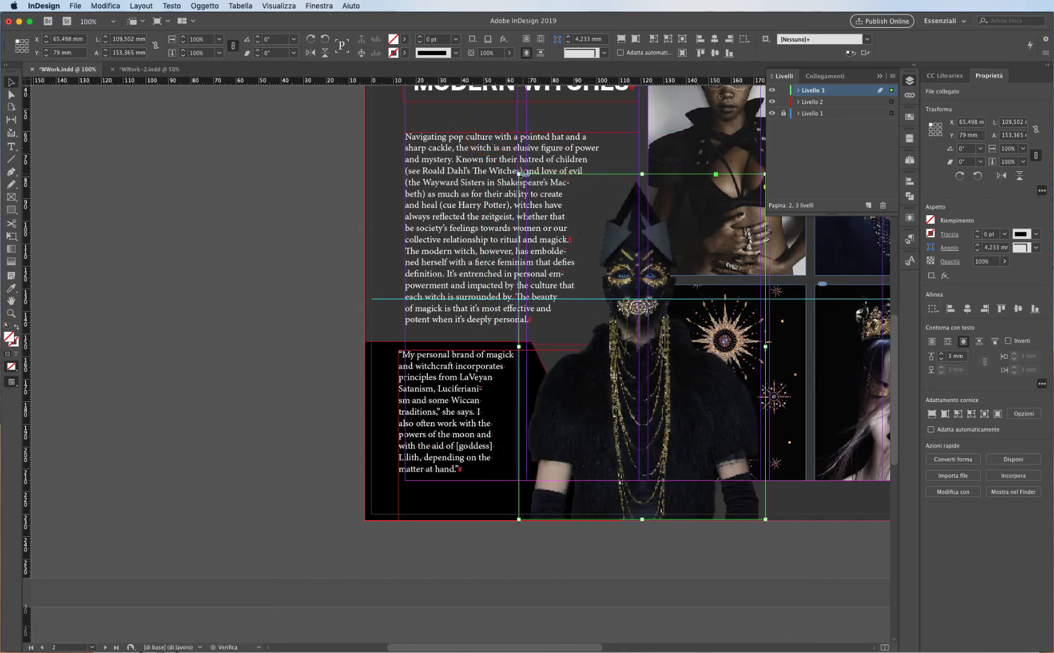
# Step: Shrink the quote frame to 72.5 × 71.5 mm with its upper-left corner on the left margin at X 15 mm, Y 161.5 mm
pyautogui.click(311, 388)
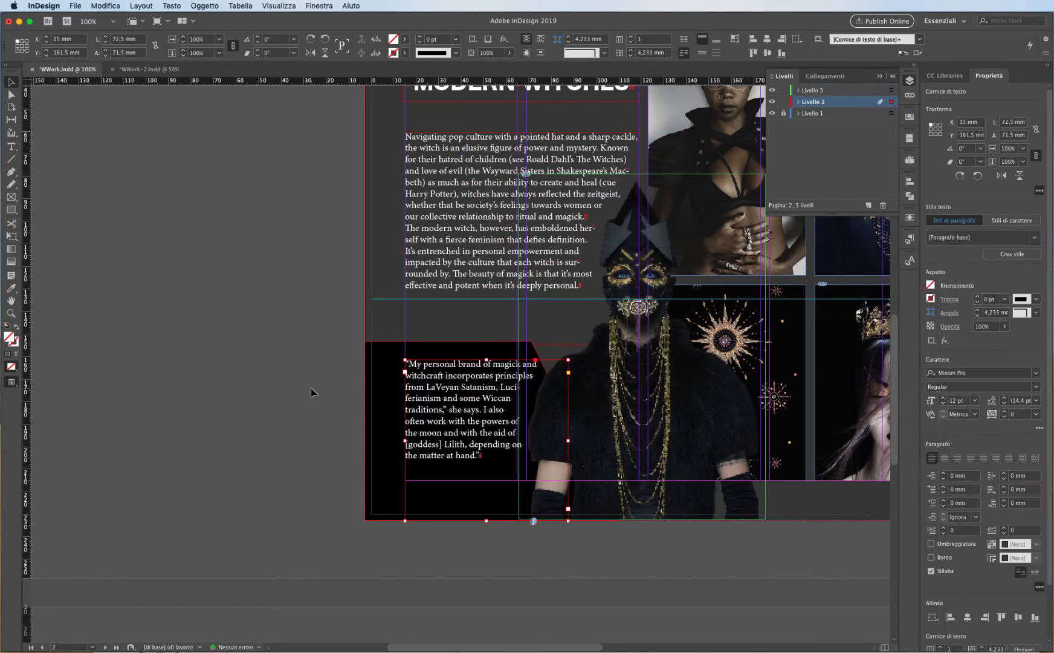
pyautogui.scroll(2, 584, 342)
pyautogui.hscroll(-1, 584, 342)
pyautogui.scroll(1, 524, 422)
pyautogui.hscroll(1, 523, 422)
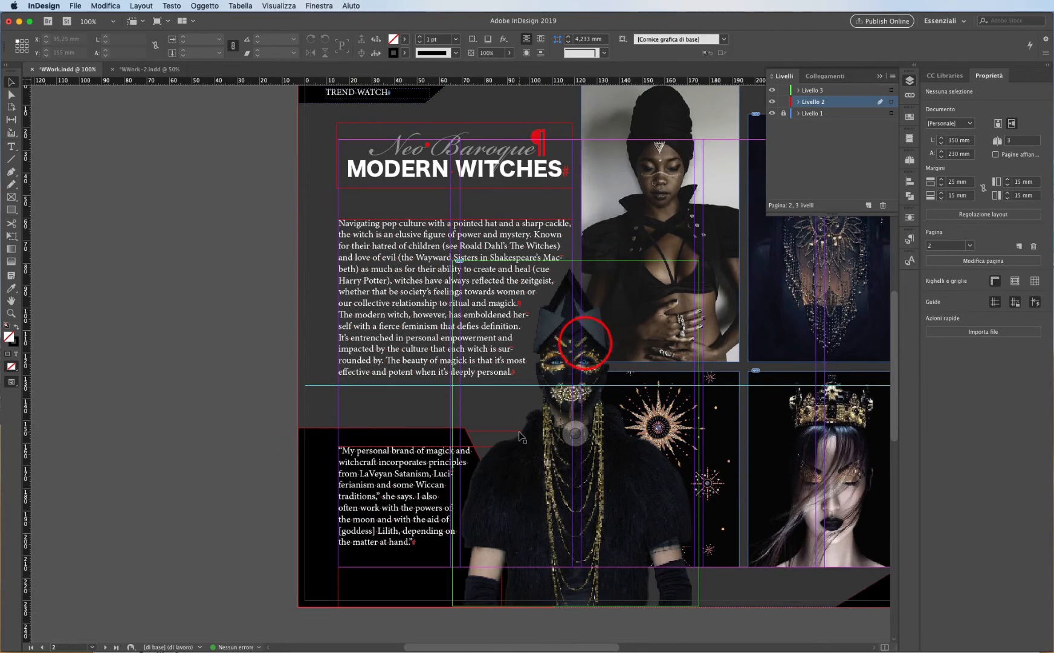
# Step: Show the page in preview mode and lock Livello 3, which holds the masked figure
pyautogui.press('w')
pyautogui.click(474, 275)
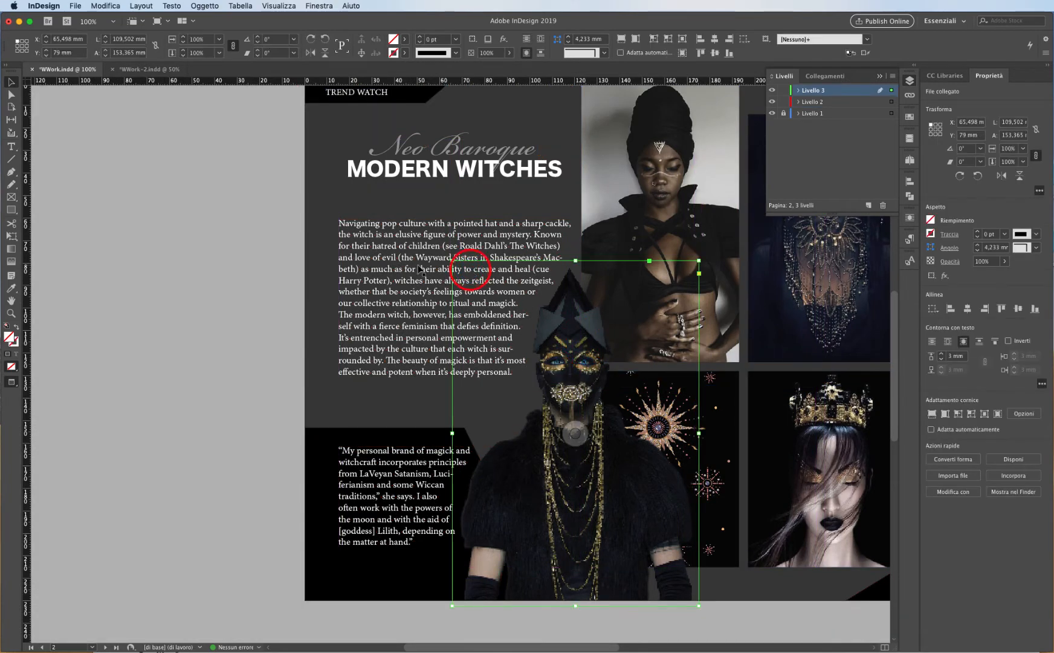
pyautogui.click(783, 91)
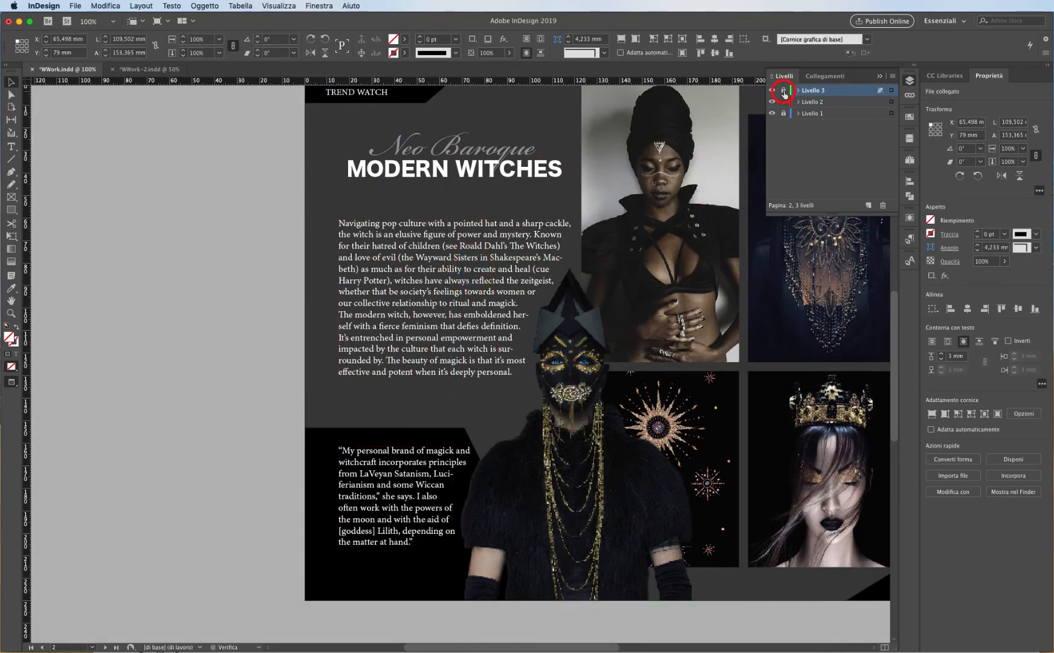
# Step: Set the font size of the whole body text to 13 pt
pyautogui.tripleClick(441, 273)
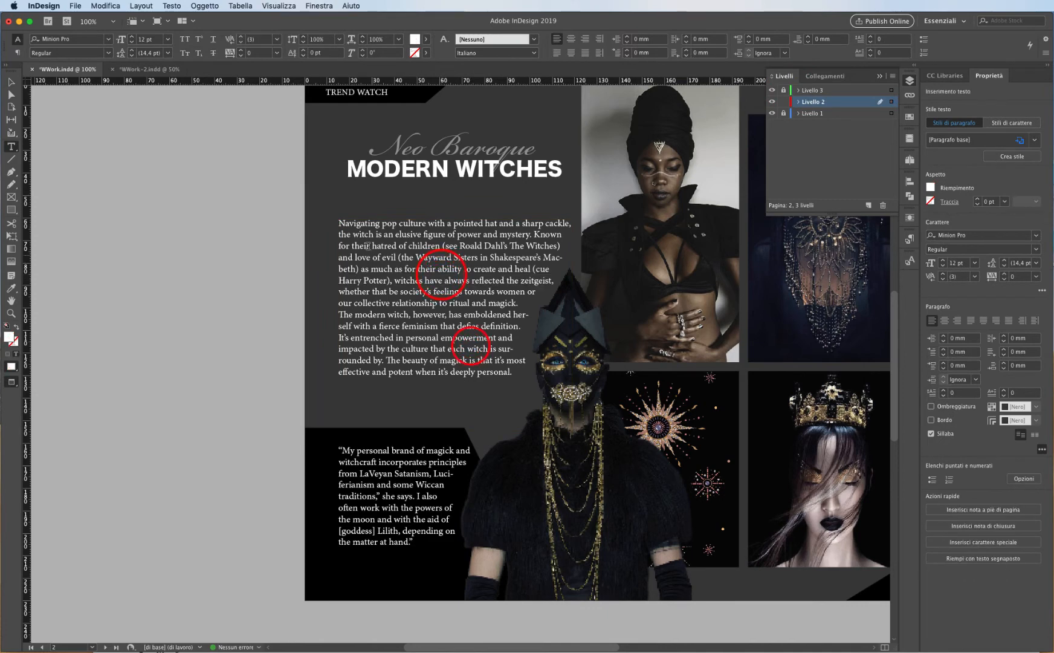
pyautogui.tripleClick(338, 221)
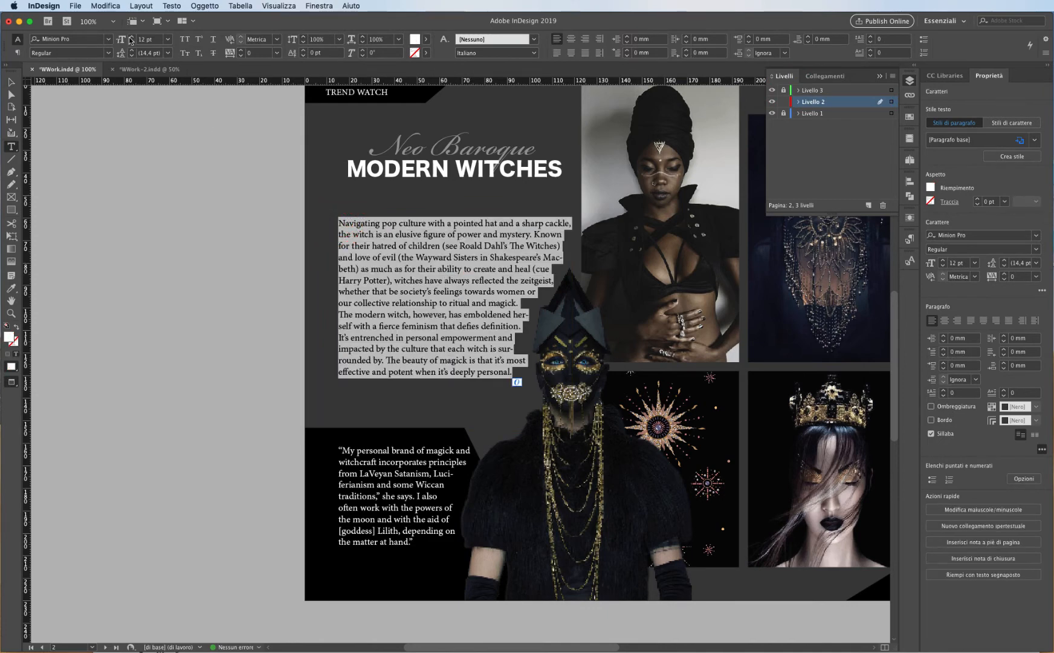
pyautogui.click(133, 37)
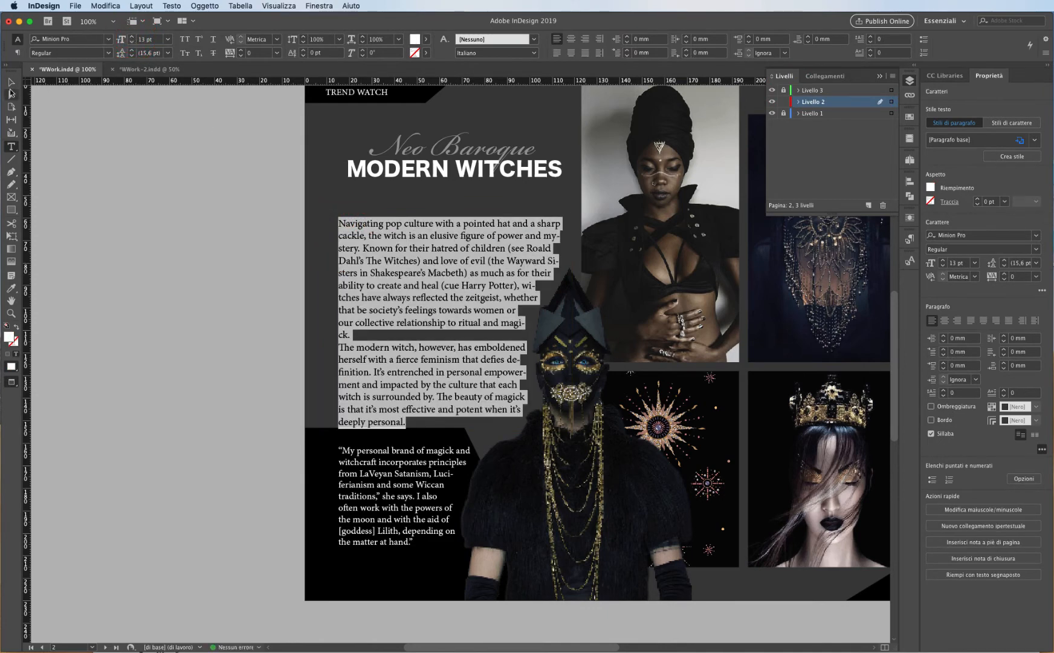
# Step: Move the body text frame up beneath the title to Y 50.25 mm, keeping it at X 15 mm
pyautogui.click(10, 83)
pyautogui.click(112, 187)
pyautogui.click(416, 300)
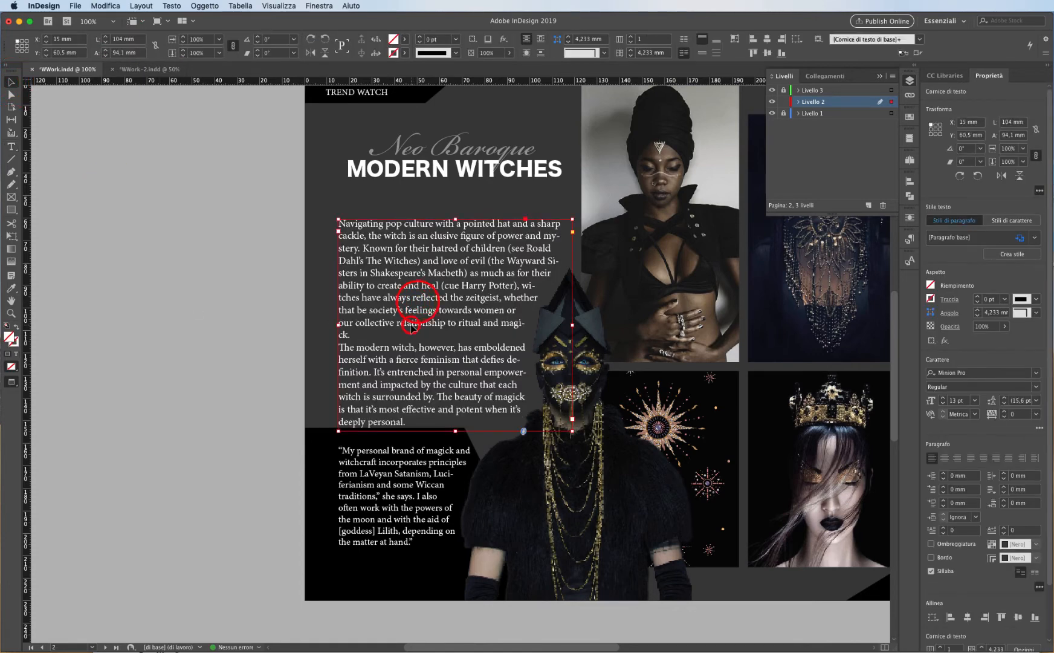
pyautogui.moveTo(411, 327); pyautogui.dragTo(428, 290)
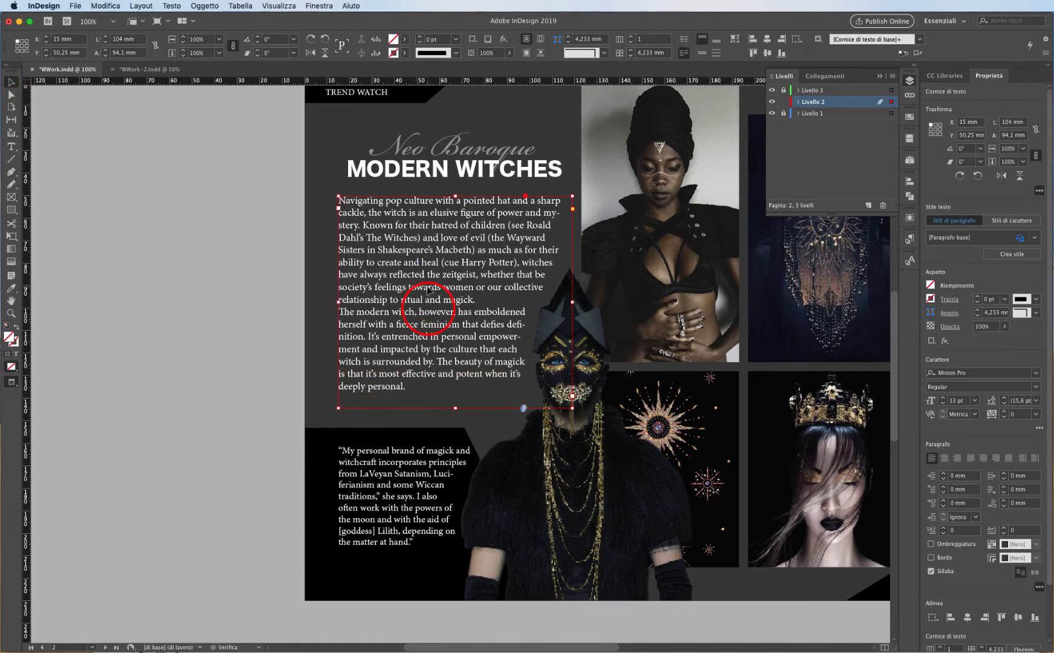
# Step: Stretch the black quote box upward to Y 144.35 mm, giving it a height of 88.474 mm
pyautogui.click(271, 366)
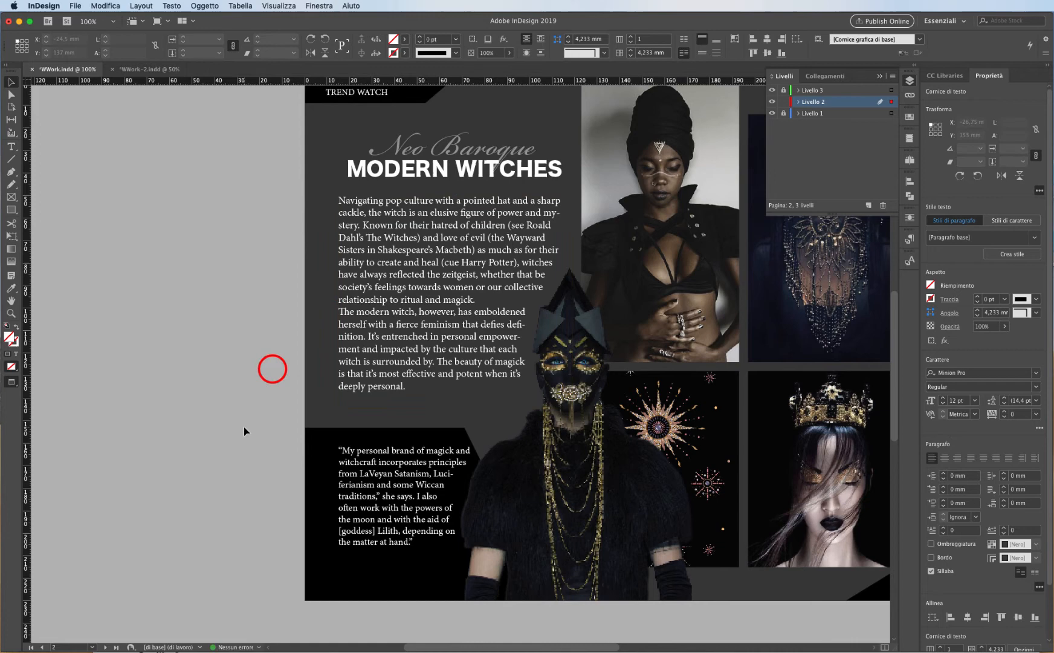
pyautogui.click(319, 576)
pyautogui.moveTo(426, 427); pyautogui.dragTo(426, 407)
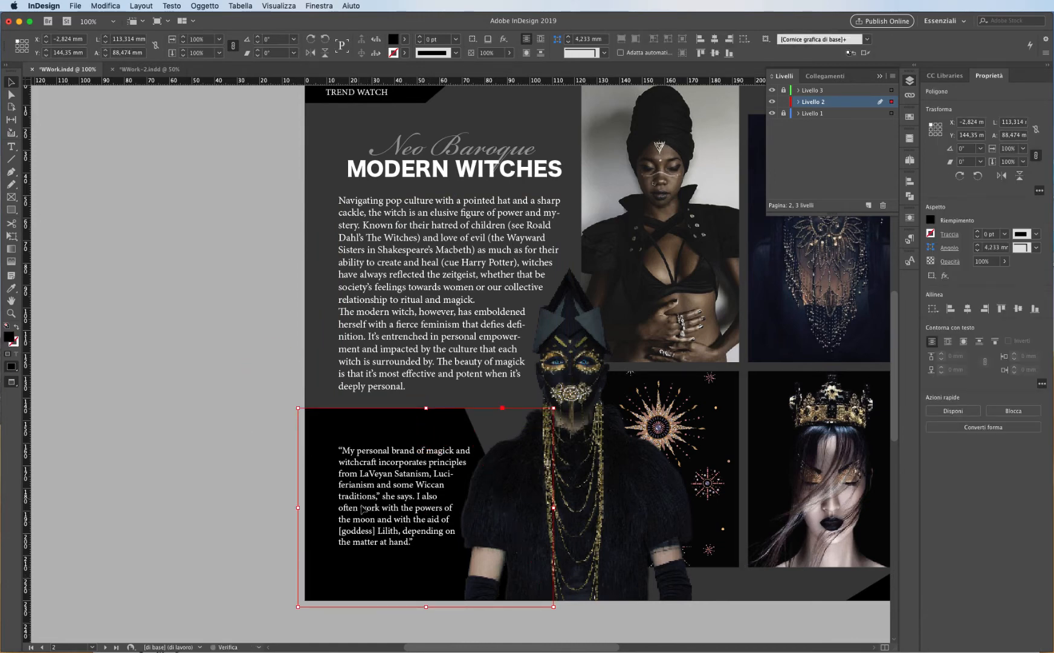
pyautogui.click(260, 443)
# Step: Move the quote text frame up within the black box to about X 14.1 mm, Y 153.7 mm
pyautogui.click(382, 496)
pyautogui.moveTo(382, 495); pyautogui.dragTo(379, 475)
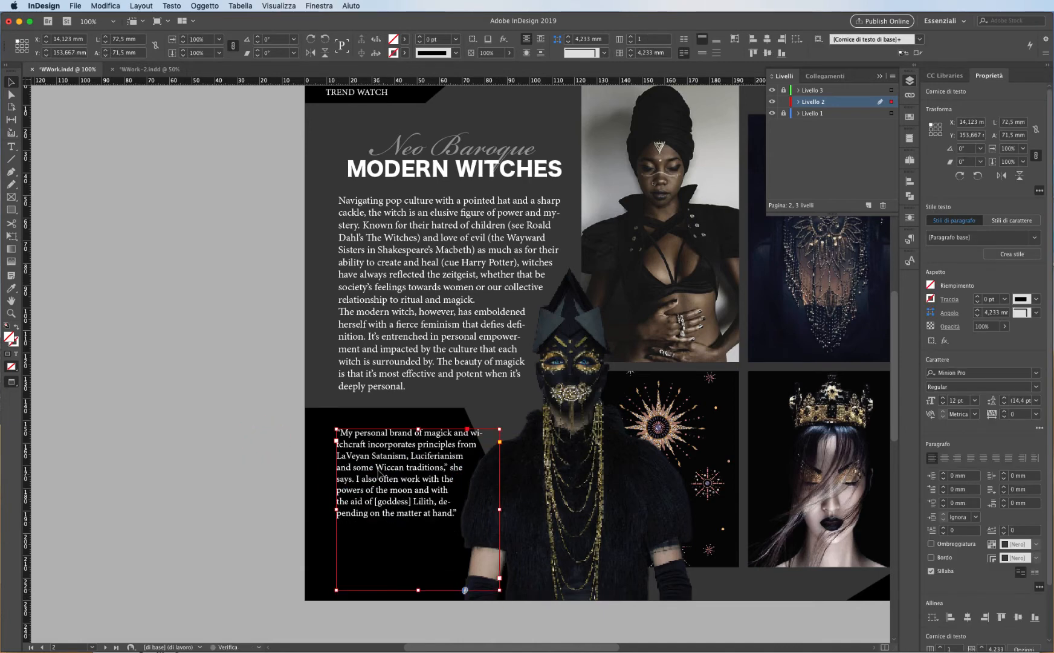
pyautogui.doubleClick(417, 501)
pyautogui.tripleClick(423, 500)
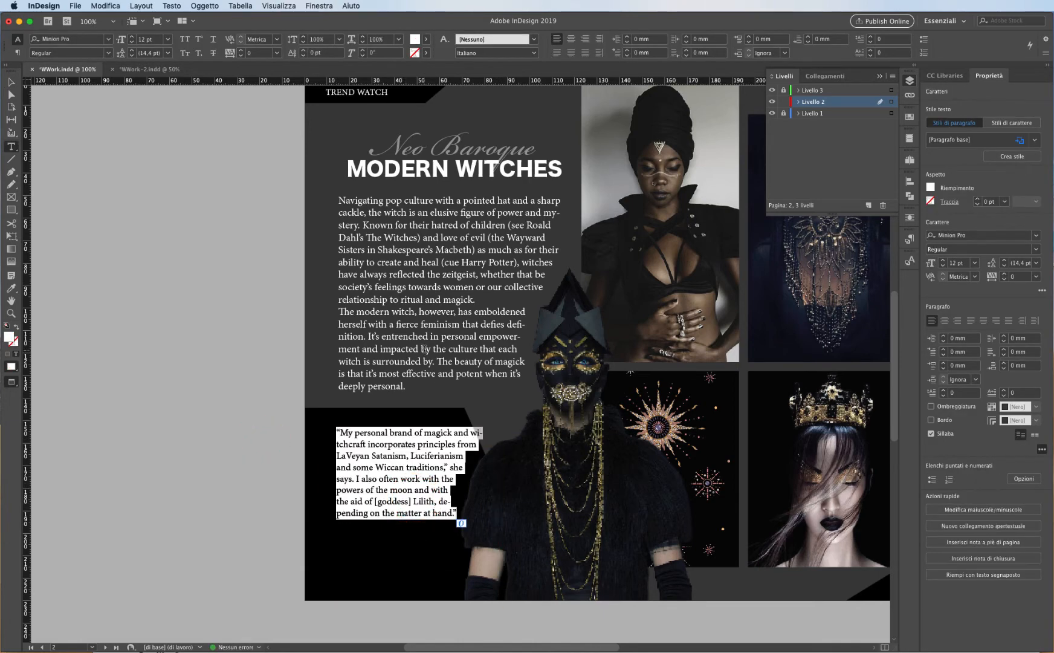
# Step: Create a paragraph style named "Inside paghe body text" from the body text and apply it to the selected passage
pyautogui.moveTo(445, 336)
pyautogui.mouseDown()
pyautogui.moveTo(462, 287)
pyautogui.moveTo(483, 273)
pyautogui.moveTo(411, 272)
pyautogui.mouseUp()
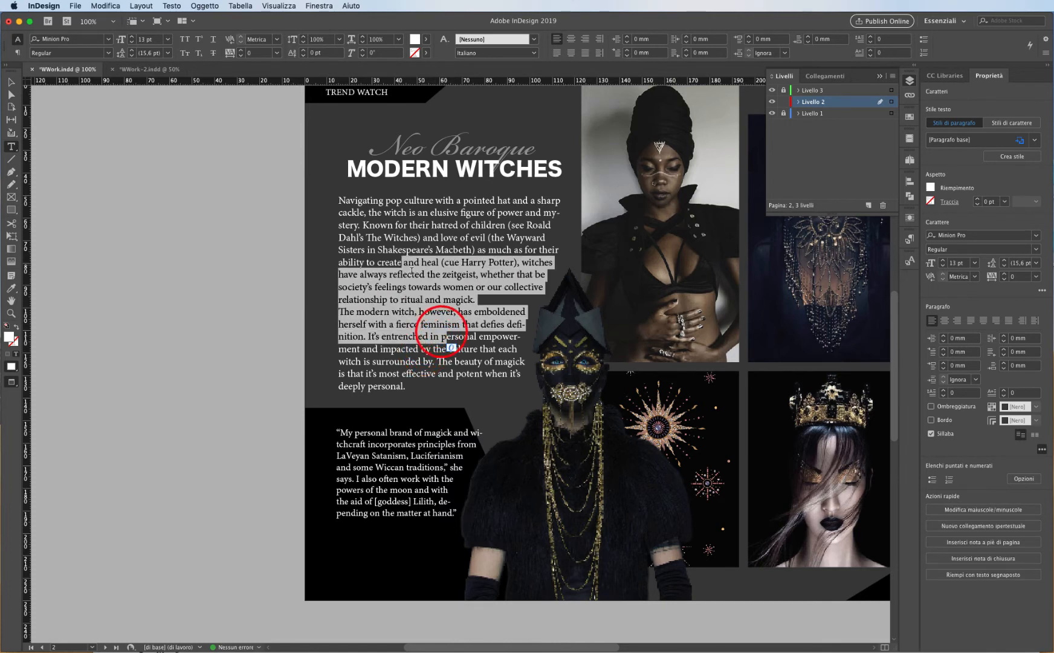
pyautogui.click(17, 53)
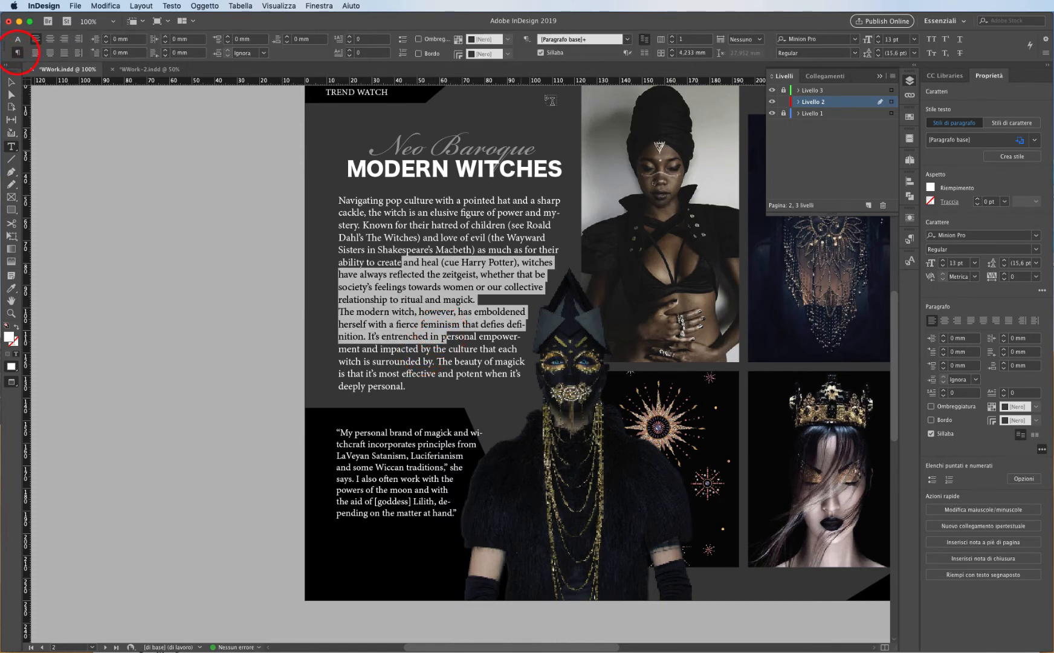
pyautogui.click(525, 44)
pyautogui.click(568, 44)
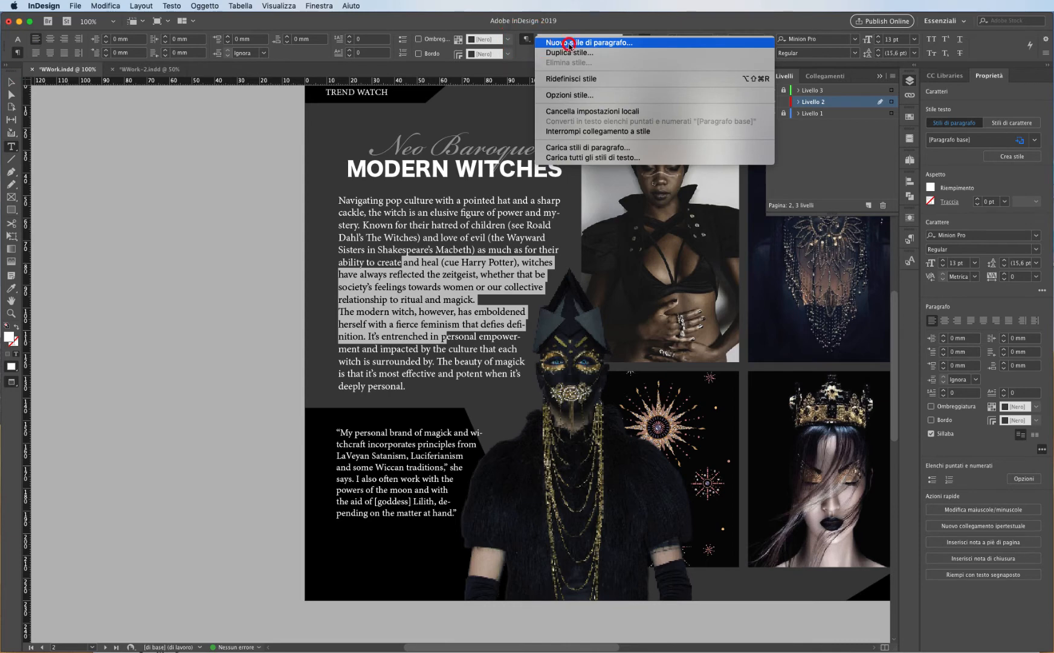
pyautogui.moveTo(883, 194); pyautogui.dragTo(662, 155)
pyautogui.press('BackSpace')
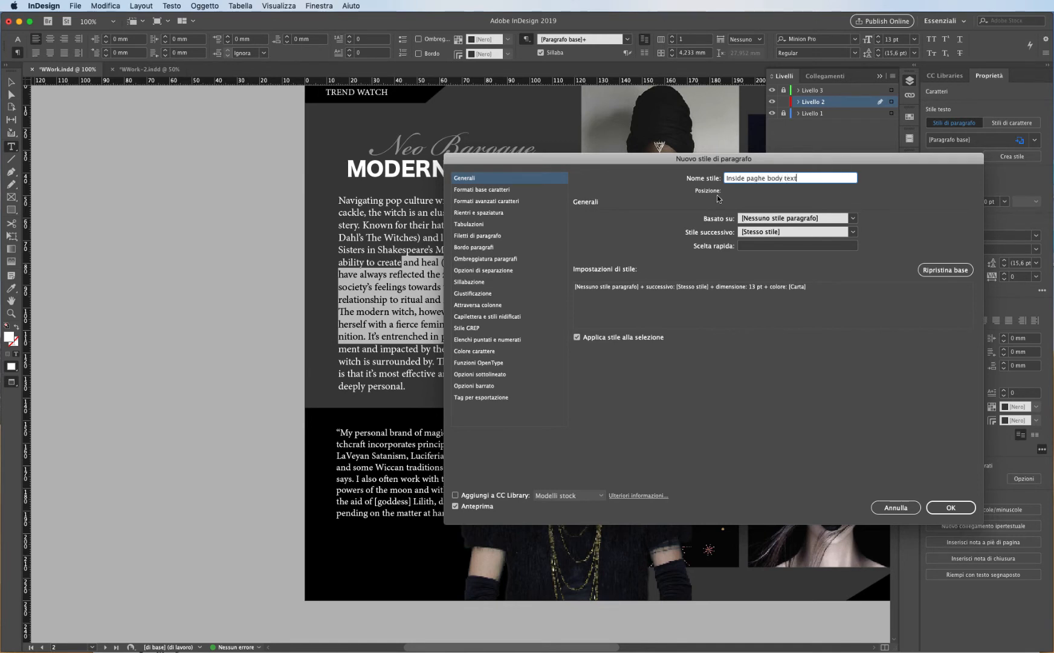
pyautogui.click(950, 507)
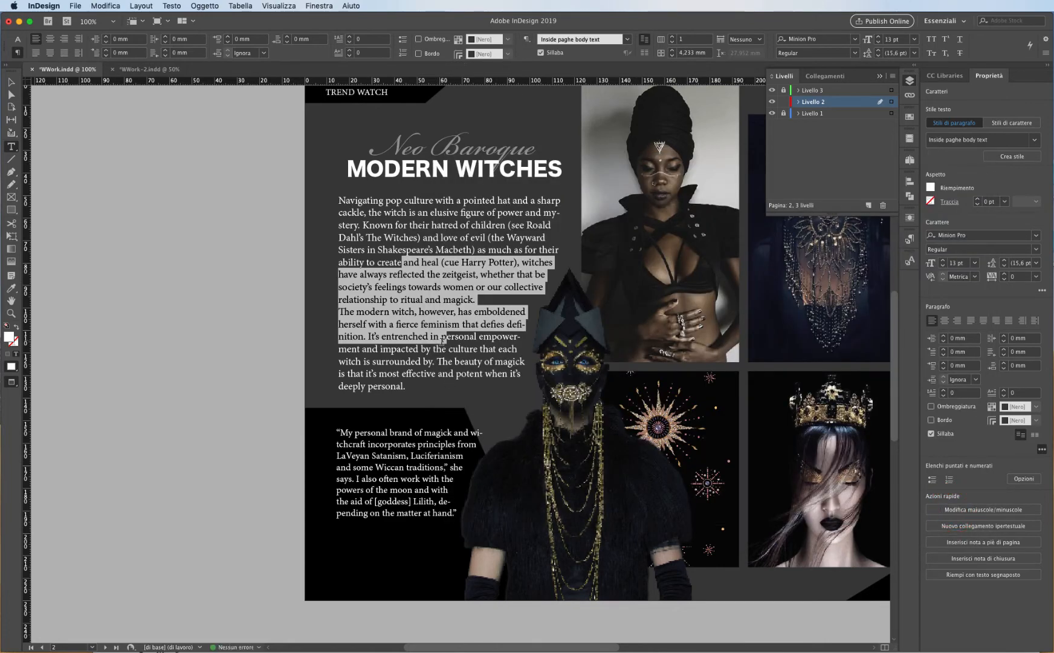
# Step: Apply the "Inside paghe body text" paragraph style to the whole quote text
pyautogui.click(399, 471)
pyautogui.tripleClick(398, 471)
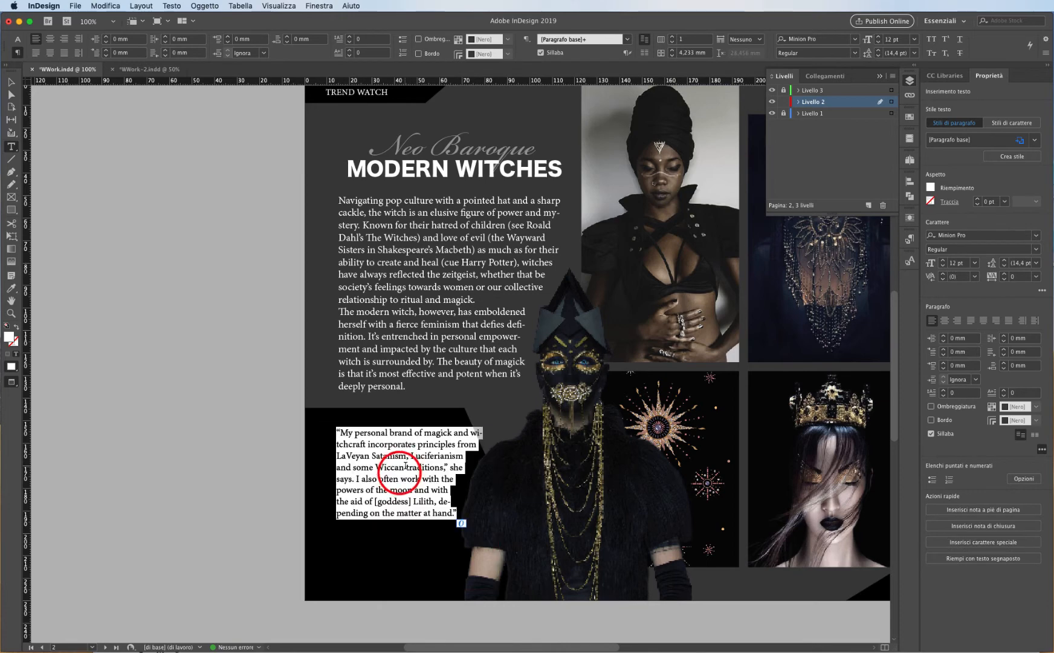
pyautogui.click(628, 39)
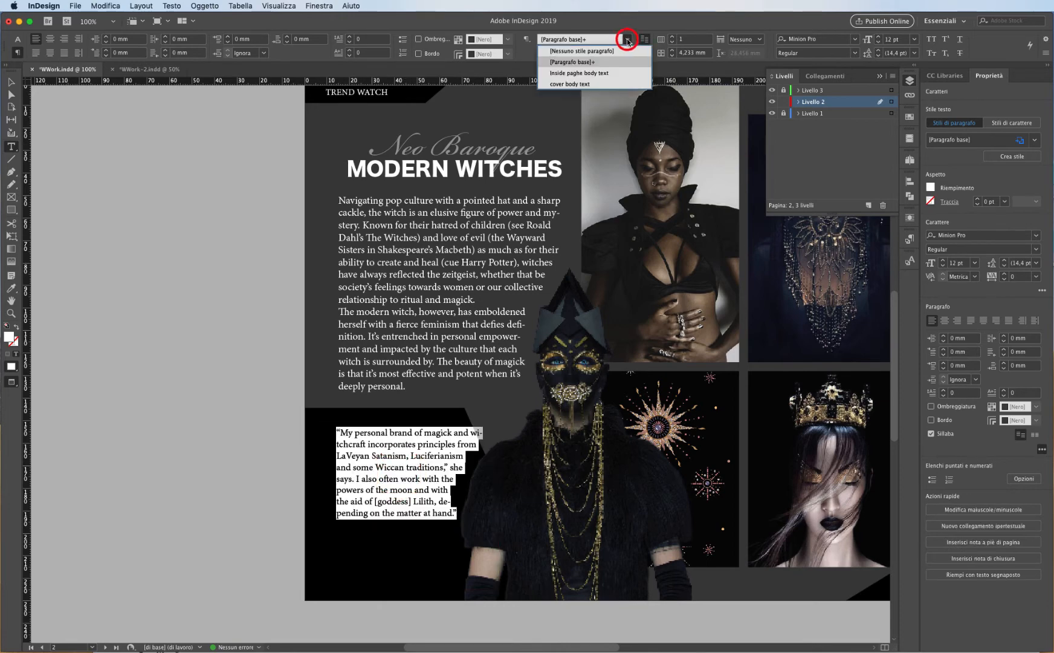
pyautogui.click(612, 73)
# Step: Set the leading of a selected passage spanning both body text paragraphs to 17 pt
pyautogui.click(435, 278)
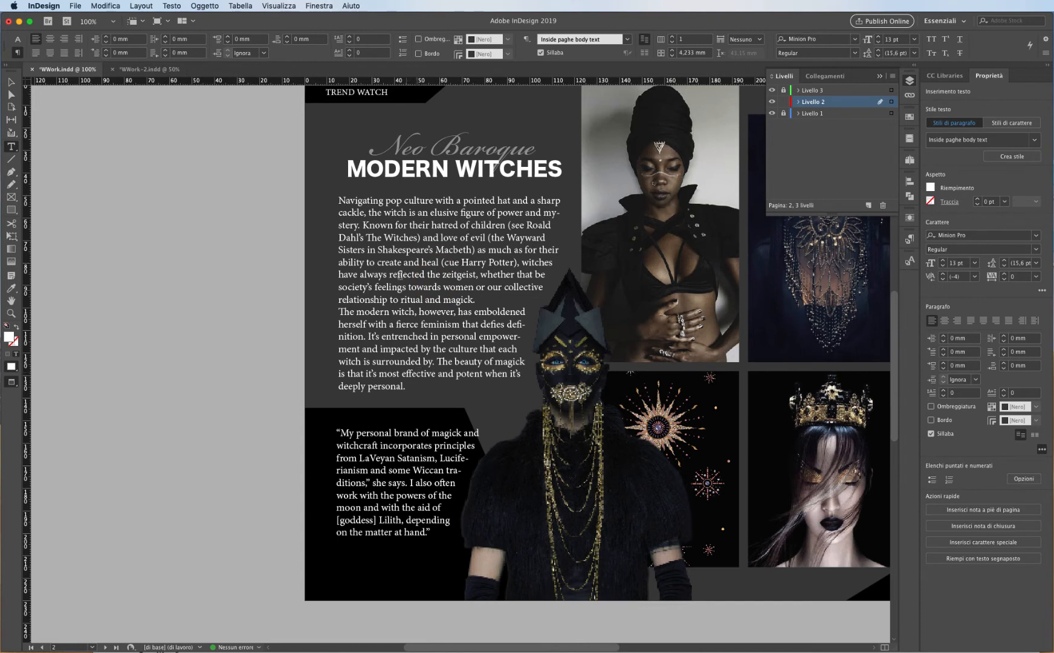
pyautogui.moveTo(390, 241); pyautogui.dragTo(471, 341)
pyautogui.click(18, 41)
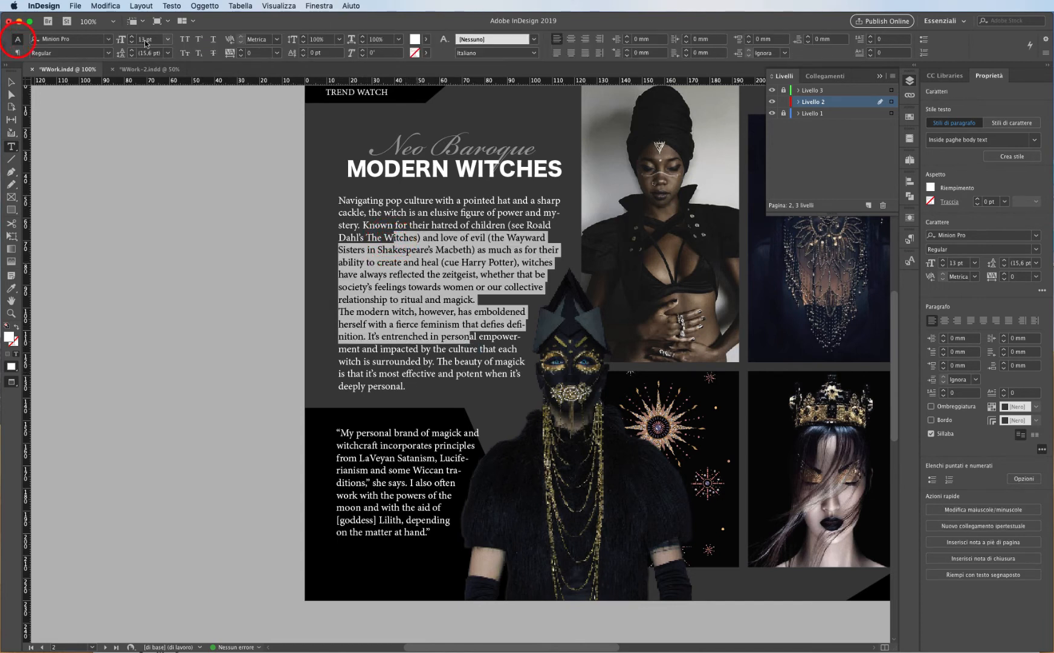
pyautogui.click(131, 50)
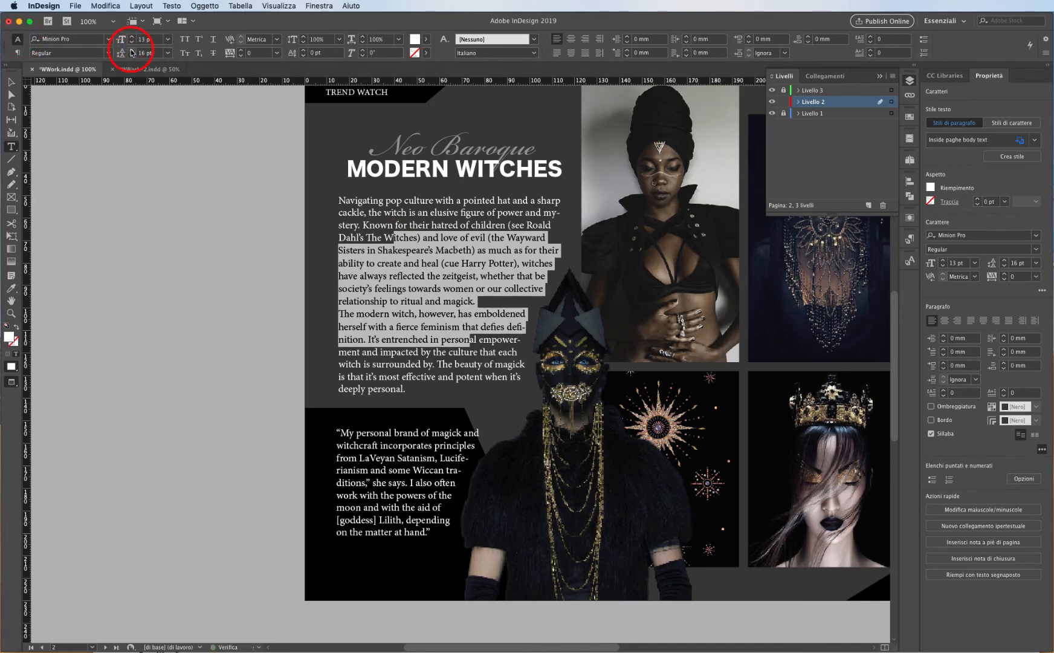
pyautogui.click(131, 50)
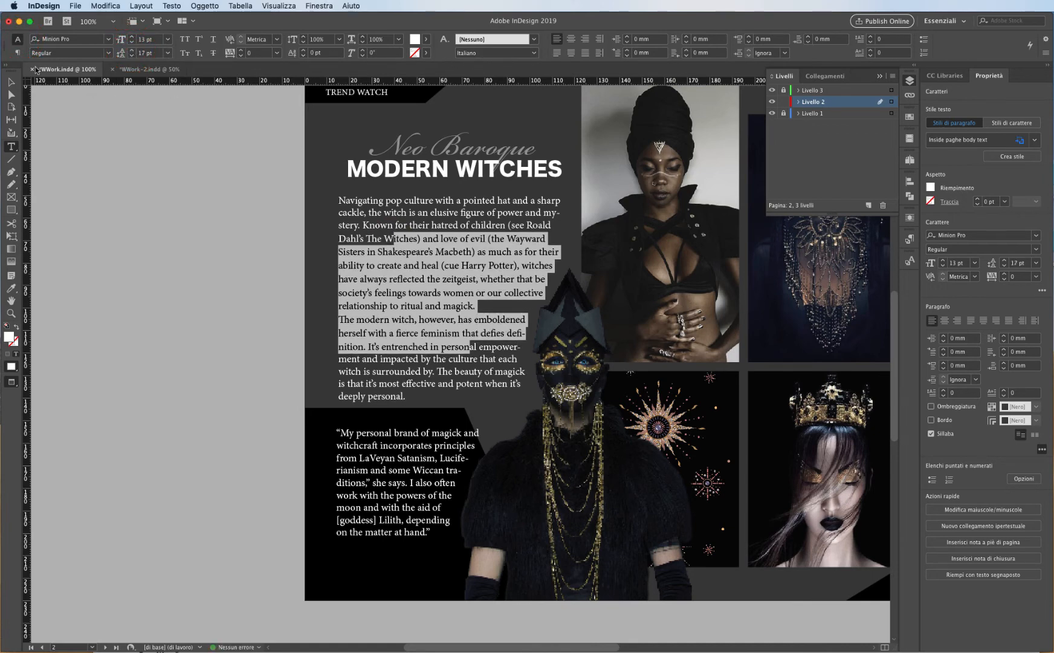
# Step: Redefine the "Inside paghe body text" paragraph style from the selected passage with its changed leading
pyautogui.click(18, 53)
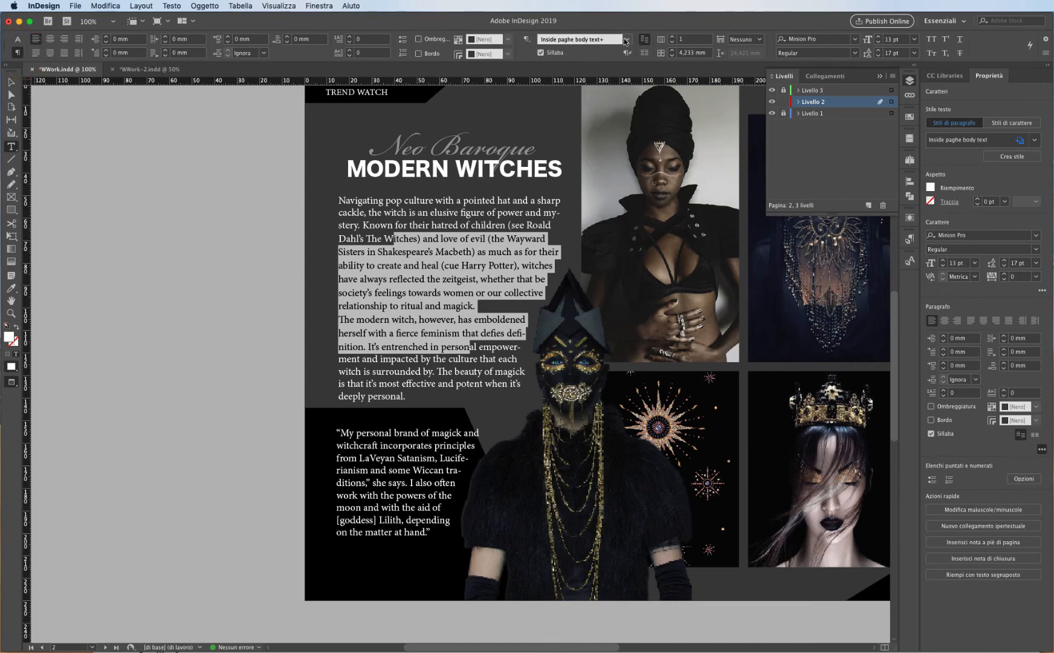
pyautogui.click(527, 39)
pyautogui.click(583, 80)
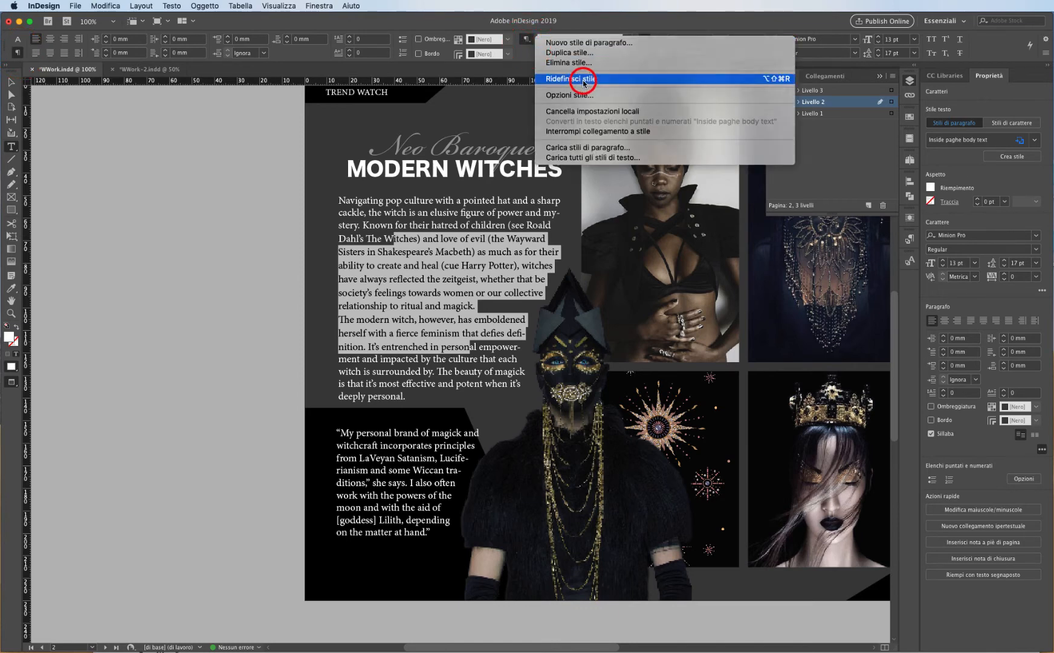
pyautogui.click(387, 251)
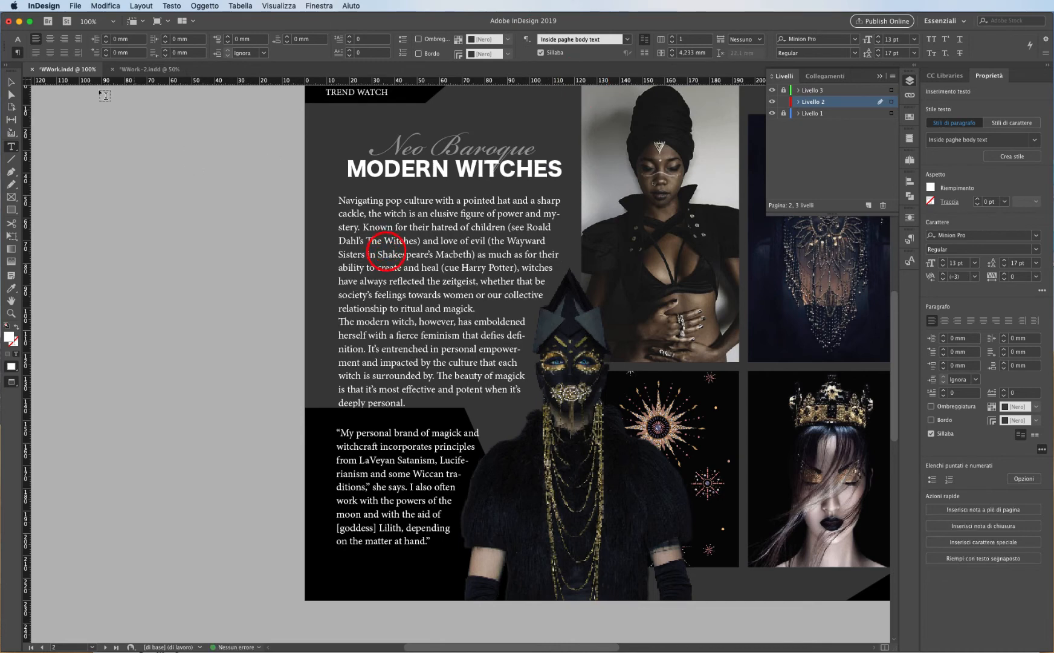
# Step: Move the body text frame slightly up, closer to the Modern Witches title
pyautogui.click(11, 82)
pyautogui.click(357, 272)
pyautogui.moveTo(384, 305); pyautogui.dragTo(385, 297)
pyautogui.click(242, 317)
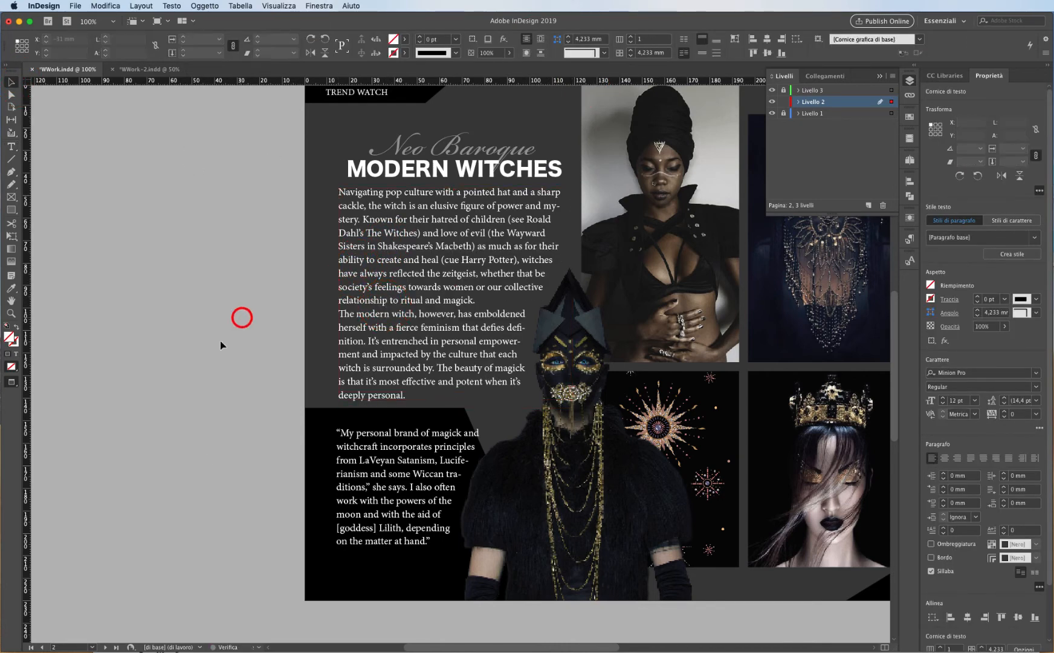
# Step: Move the quote text frame to X 9.75 mm, Y 152.837 mm inside the black box
pyautogui.click(420, 488)
pyautogui.moveTo(420, 488); pyautogui.dragTo(414, 485)
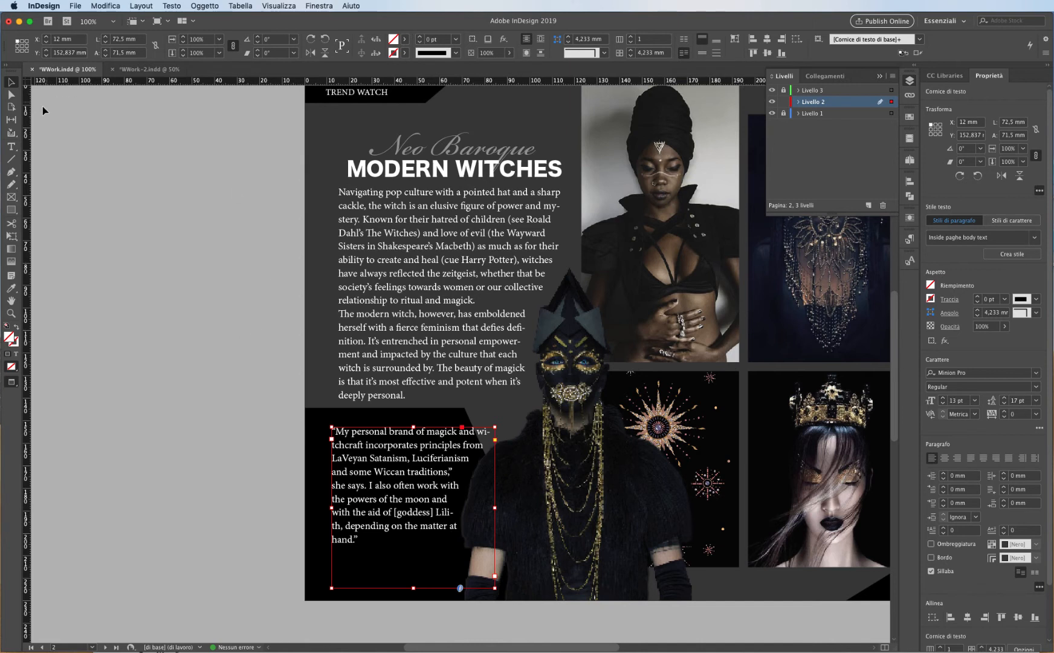
pyautogui.click(12, 96)
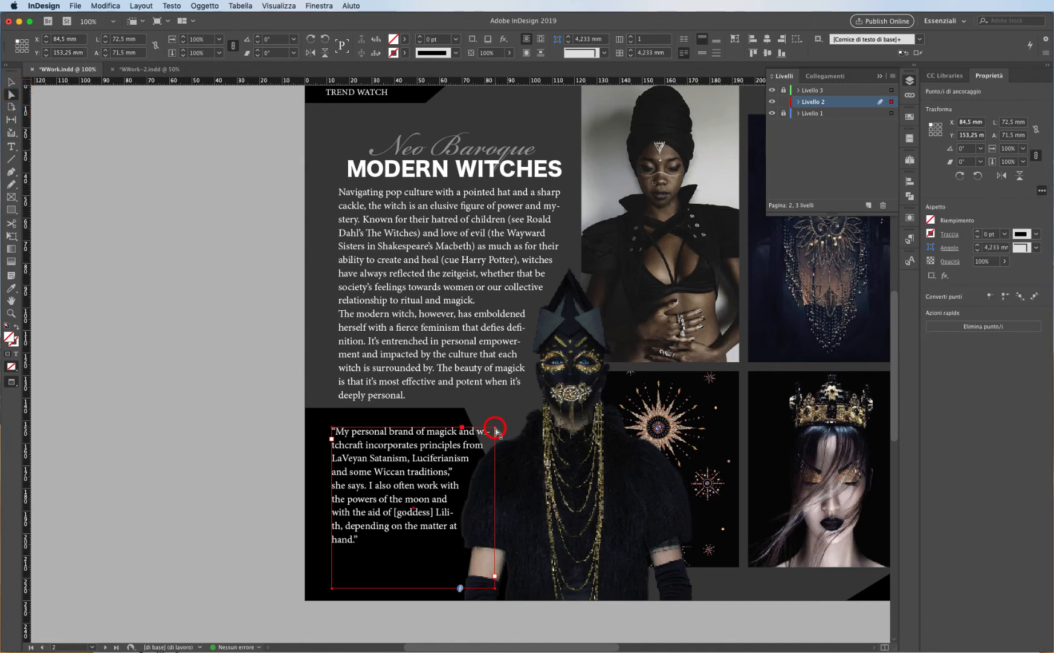
pyautogui.moveTo(495, 428)
pyautogui.mouseDown()
pyautogui.moveTo(478, 430)
pyautogui.moveTo(490, 430)
pyautogui.mouseUp()
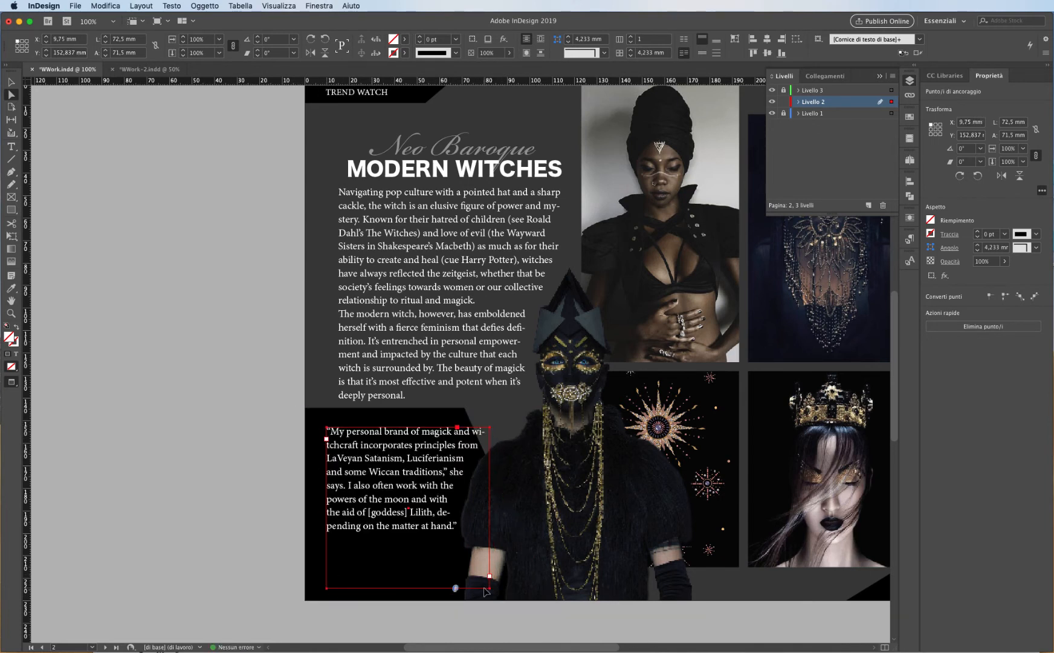
pyautogui.click(253, 461)
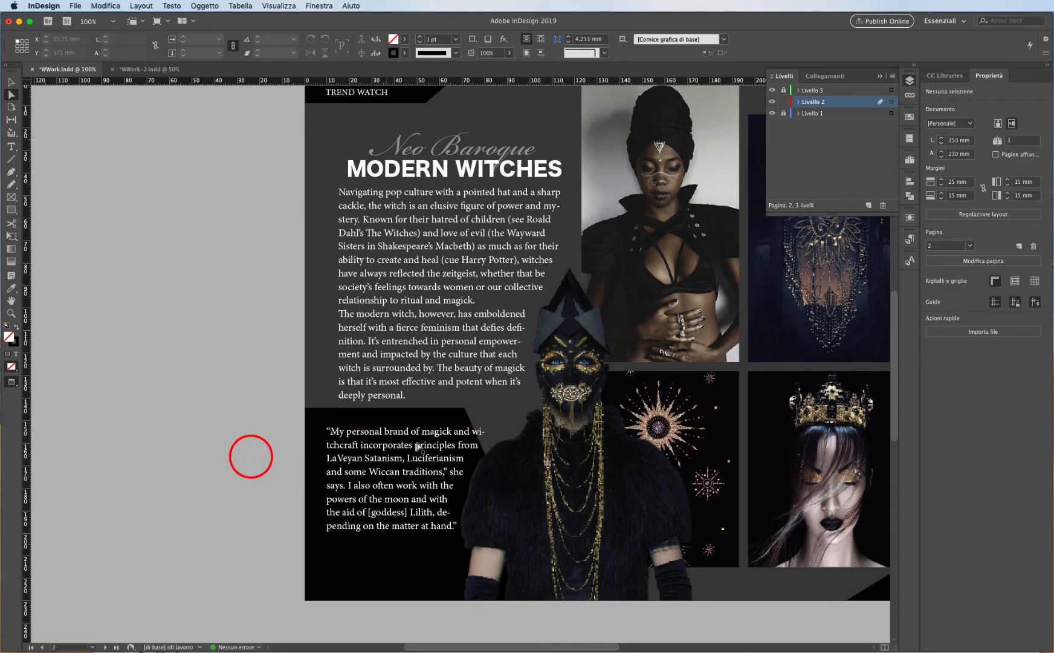
# Step: Slant the quote frame's right side: upper-right corner at X 64.2 mm, lower-right at X 92.5 mm, both lower corners at Y 225.167 mm
pyautogui.click(491, 430)
pyautogui.moveTo(490, 431); pyautogui.dragTo(454, 430)
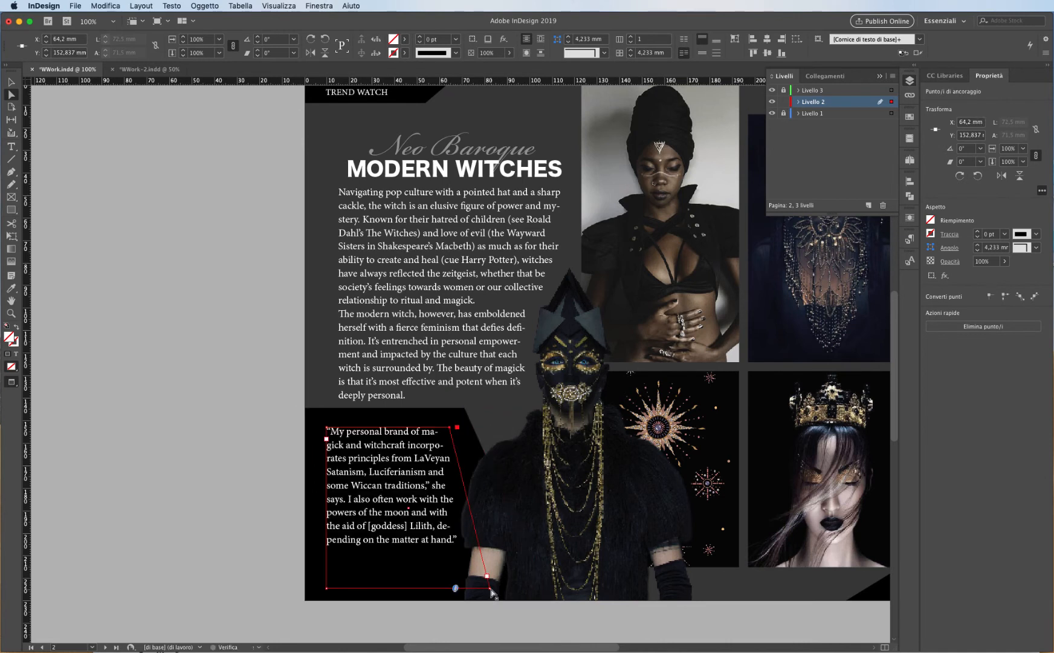
pyautogui.moveTo(490, 588); pyautogui.dragTo(514, 594)
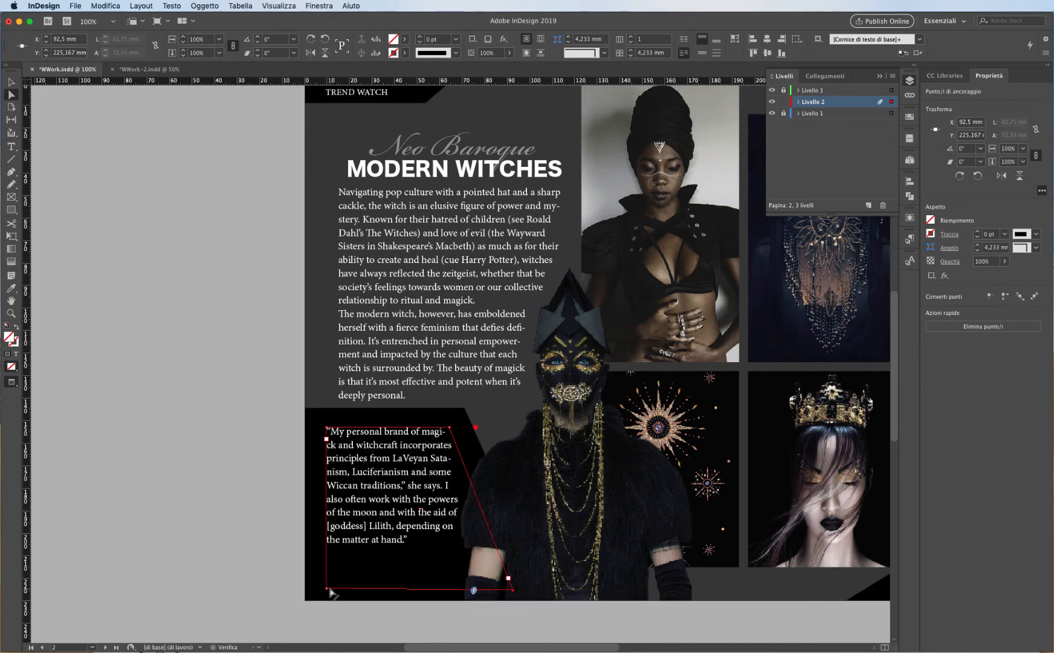
pyautogui.click(326, 589)
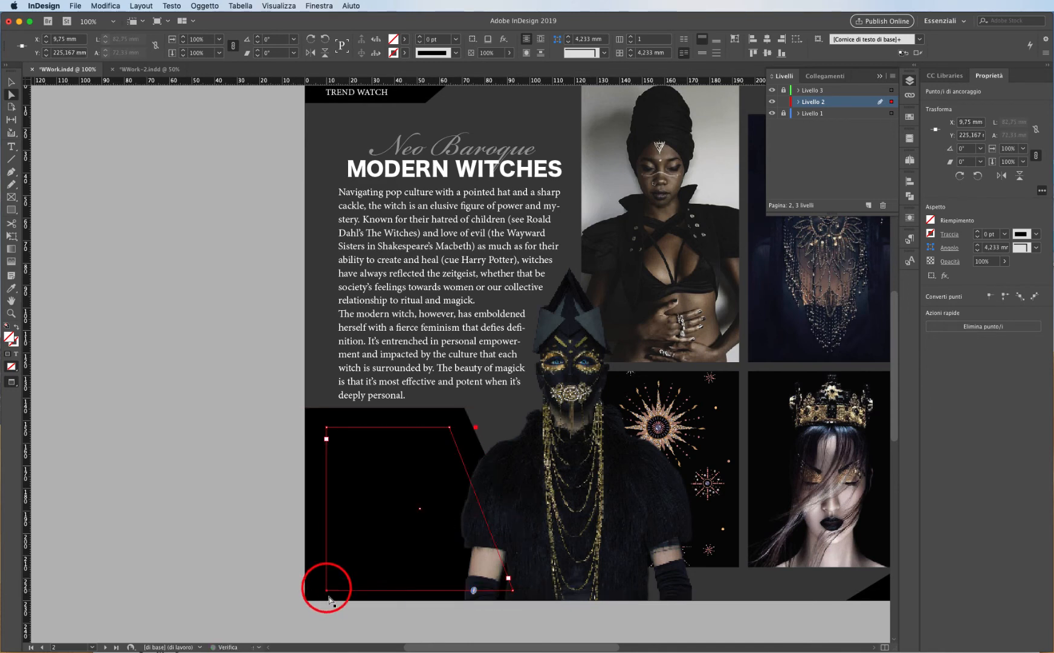
# Step: Lower the quote frame's top edge to Y 155.682 mm, reducing its height to 69.484 mm
pyautogui.click(11, 81)
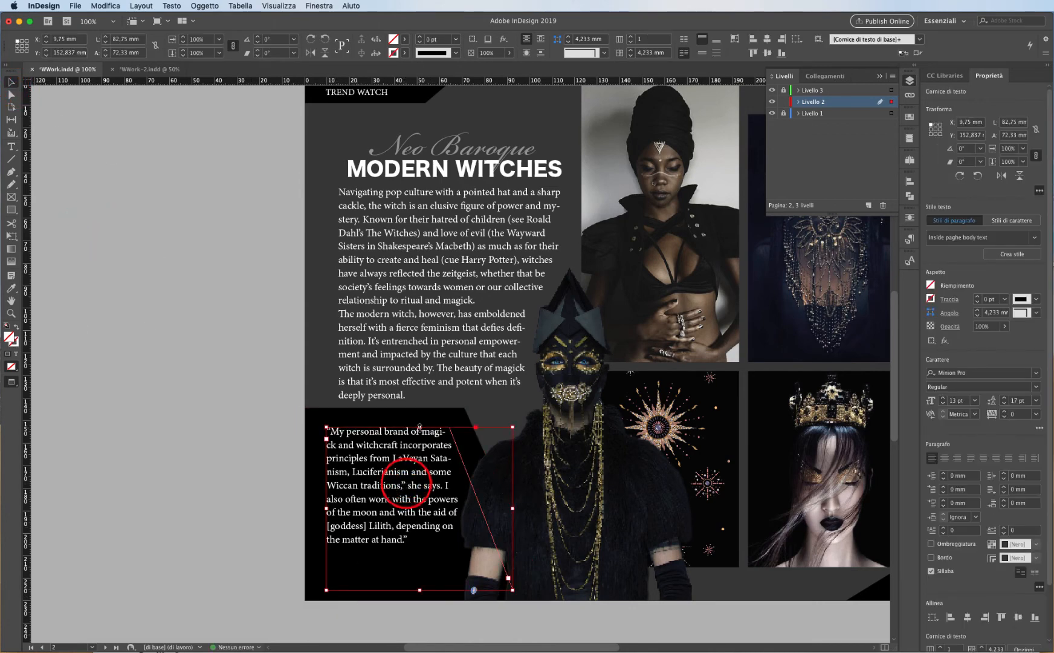
pyautogui.moveTo(419, 427); pyautogui.dragTo(419, 434)
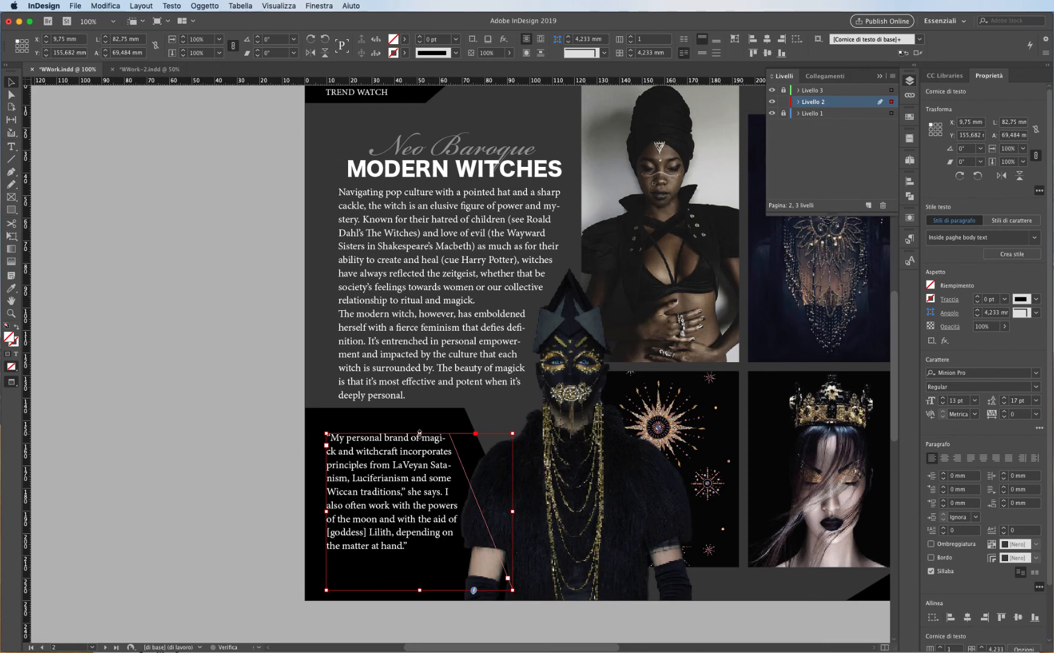
pyautogui.click(242, 358)
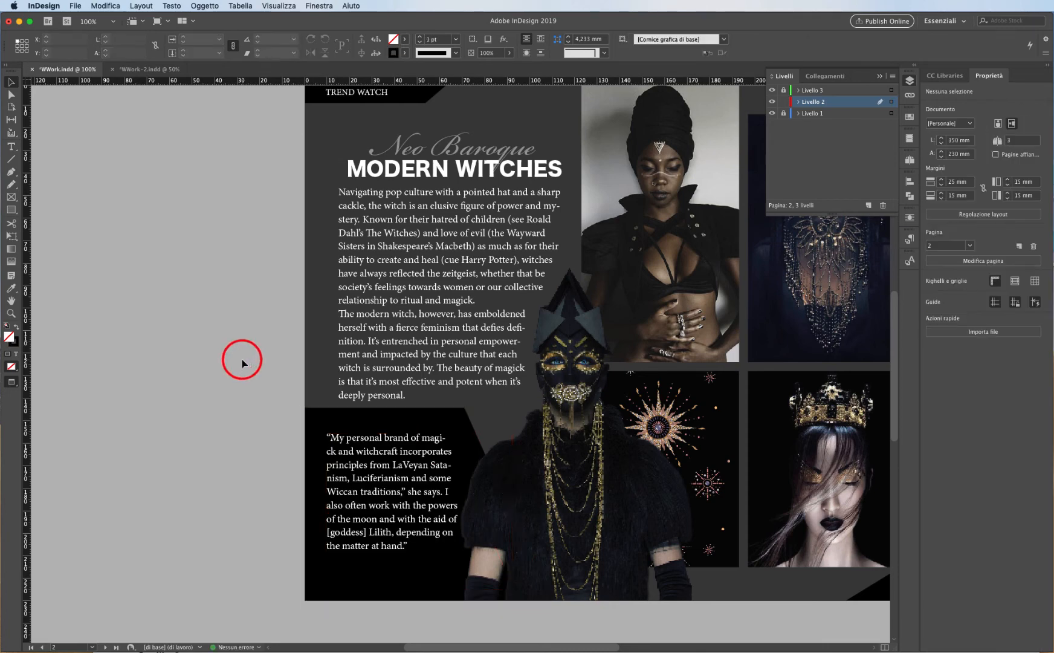
# Step: Set the language of the "Inside paghe body text" paragraph style to Inglese (Regno Unito) in its advanced character formats
pyautogui.click(12, 147)
pyautogui.moveTo(415, 273); pyautogui.dragTo(459, 365)
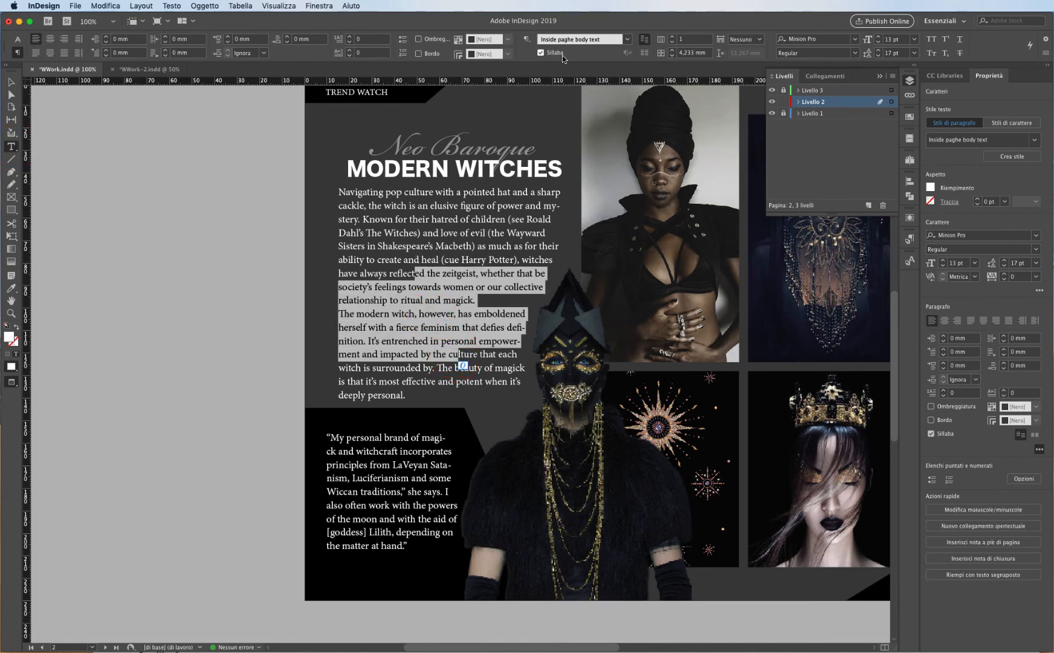
pyautogui.click(526, 40)
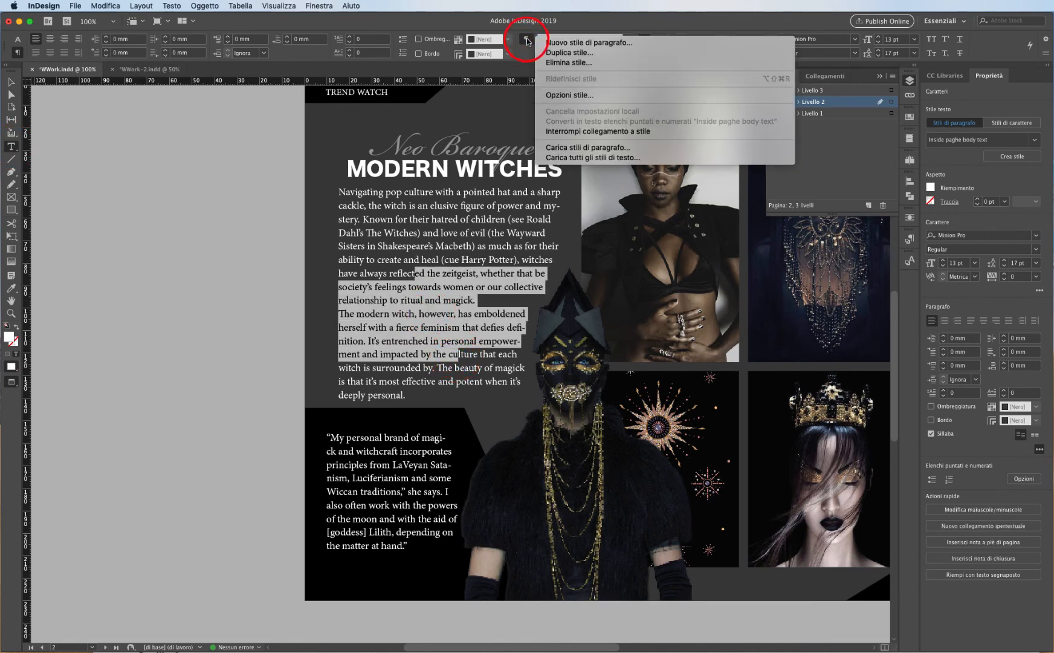
pyautogui.click(601, 95)
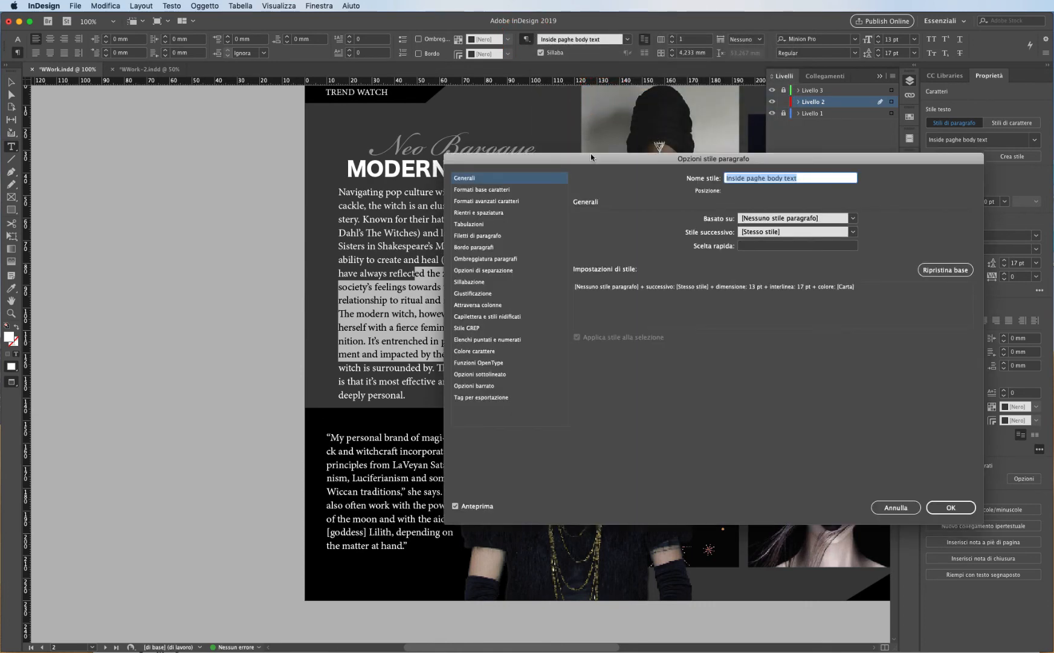
pyautogui.moveTo(593, 156); pyautogui.dragTo(716, 156)
pyautogui.click(650, 199)
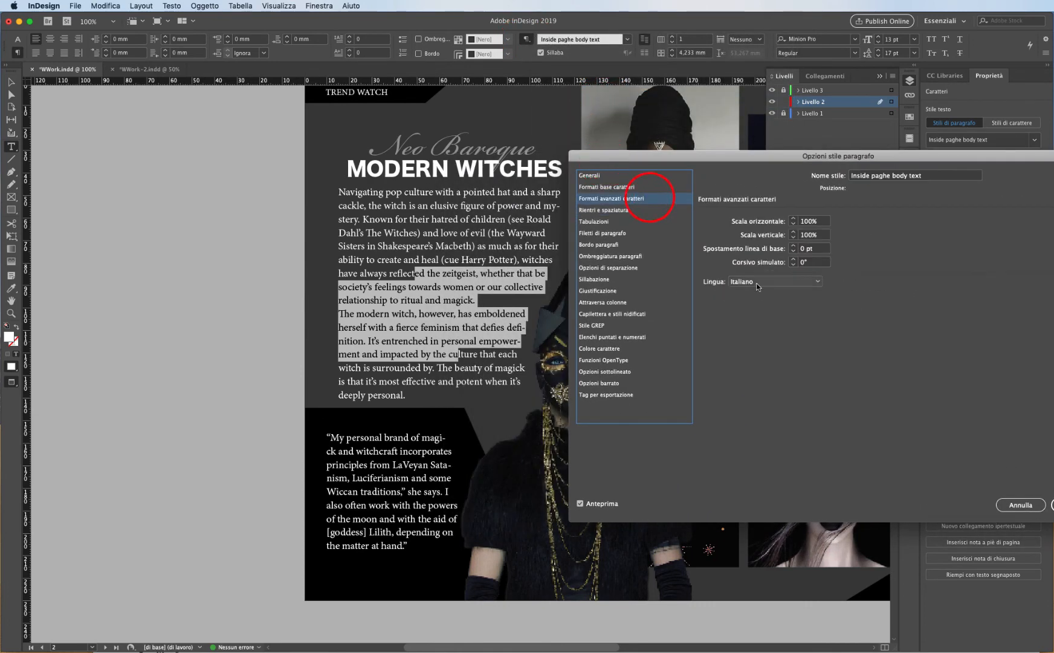
pyautogui.click(789, 282)
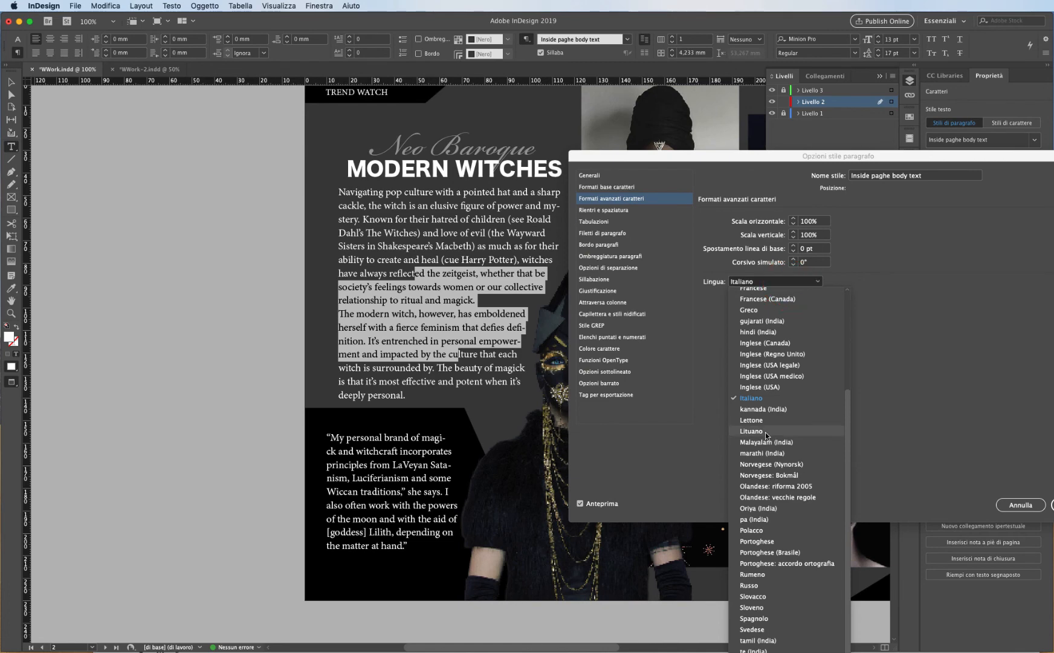
pyautogui.click(810, 354)
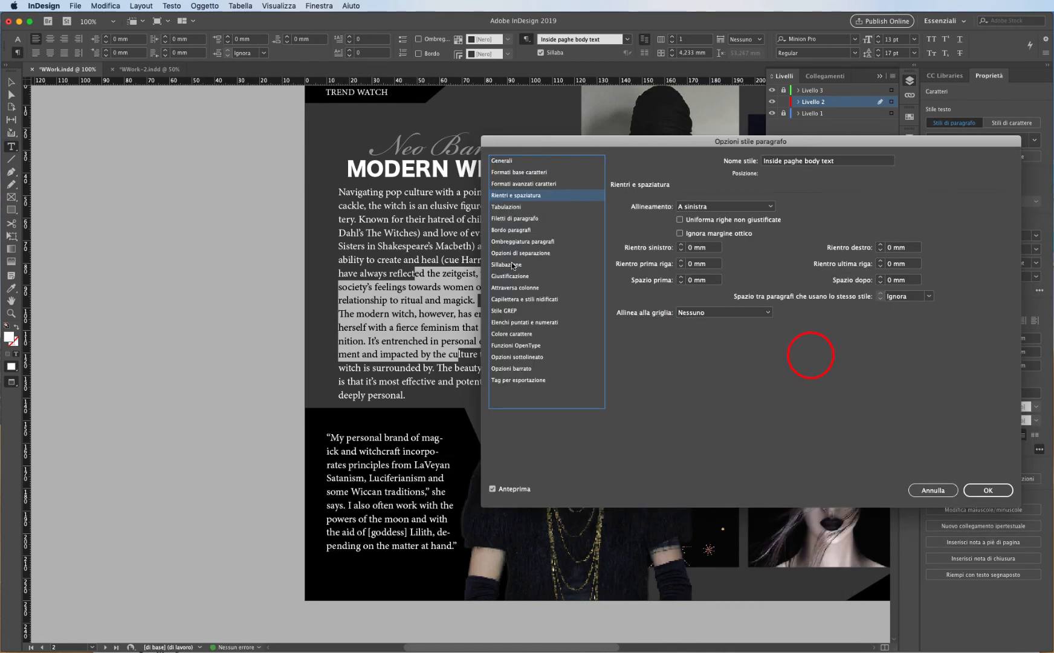
# Step: Turn off hyphenation in the "Inside paghe body text" paragraph style and apply the change
pyautogui.click(508, 264)
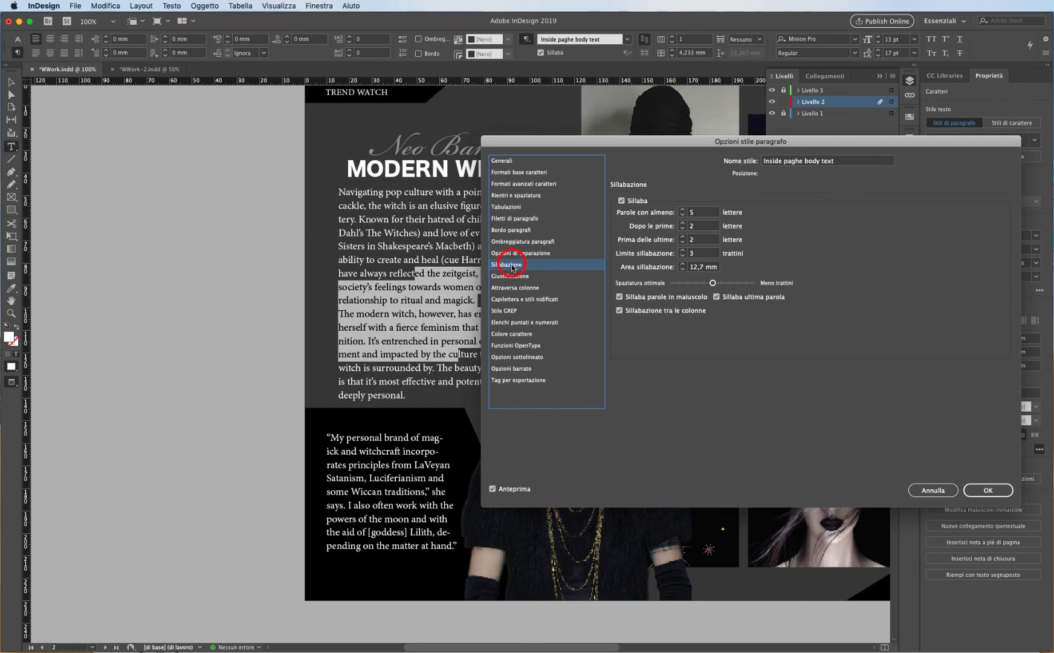
pyautogui.click(621, 201)
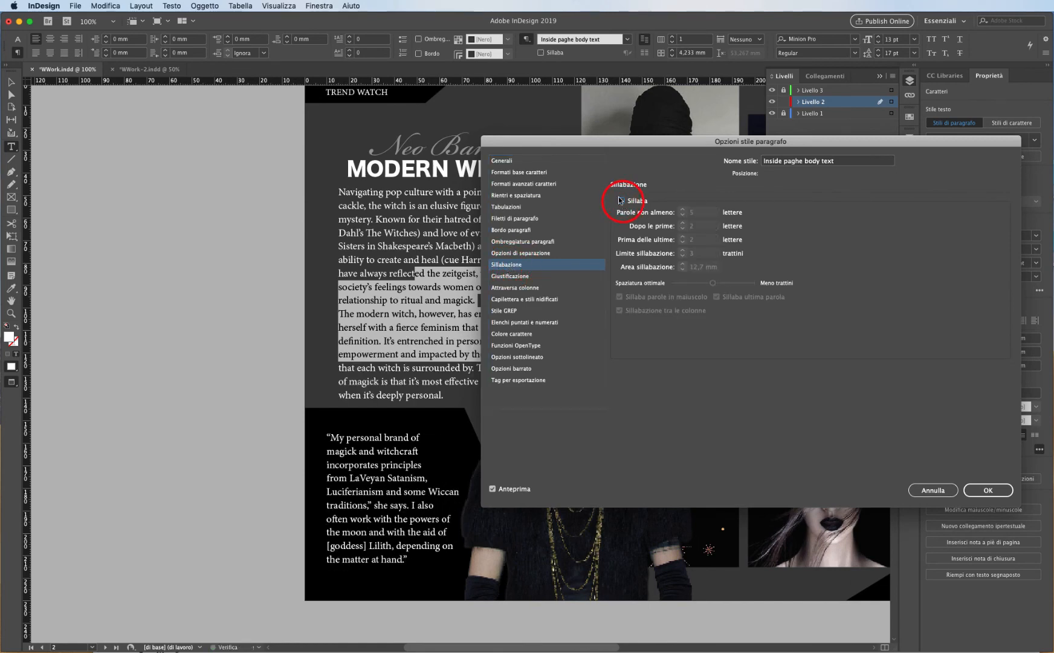
pyautogui.click(988, 493)
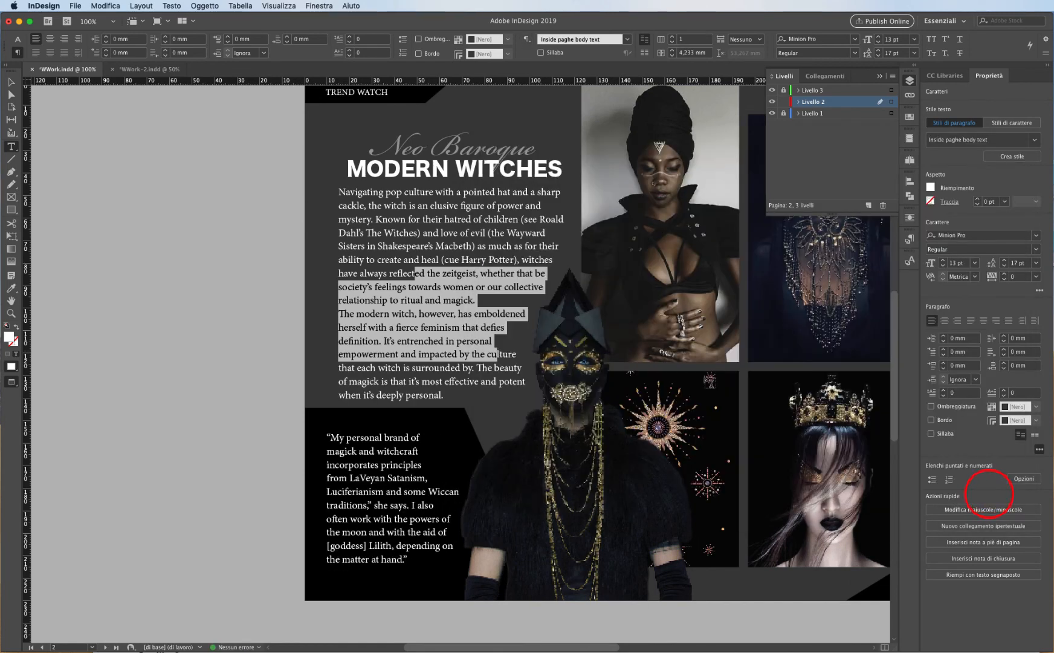
pyautogui.click(449, 298)
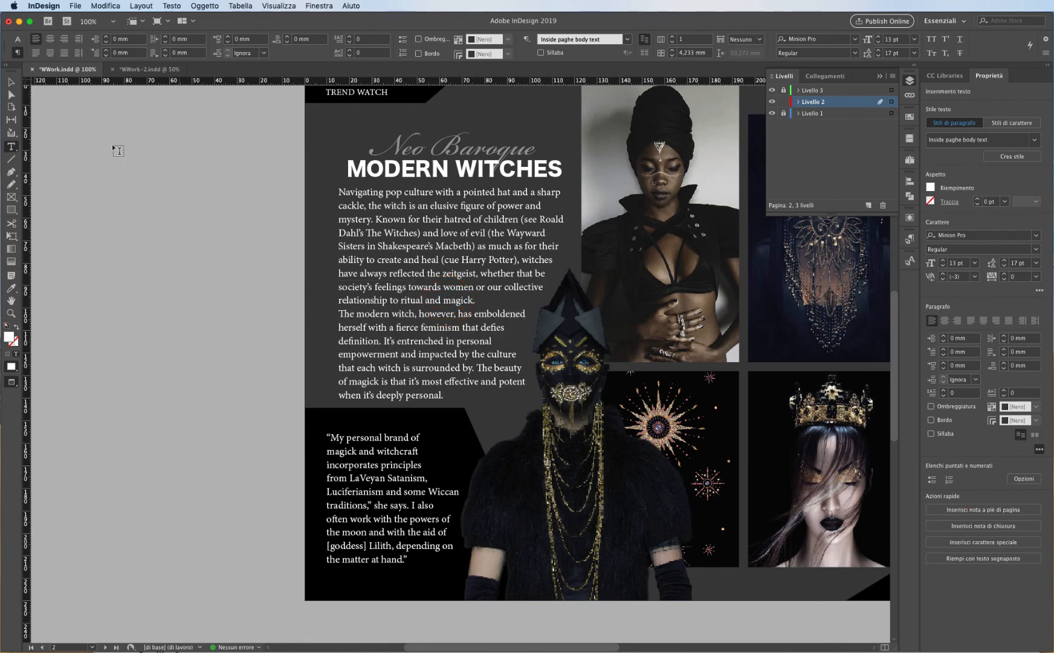
# Step: Show the guides and align the quote text frame with the left page margin at X 15 mm, then raise its top edge slightly
pyautogui.click(9, 81)
pyautogui.click(129, 219)
pyautogui.press('w')
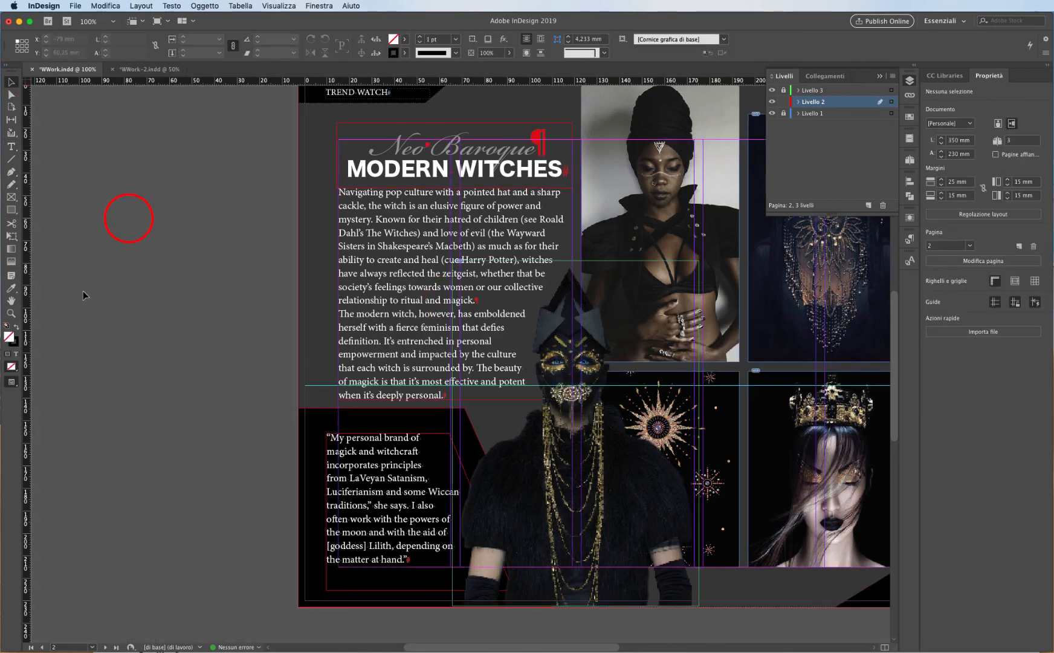
pyautogui.click(389, 502)
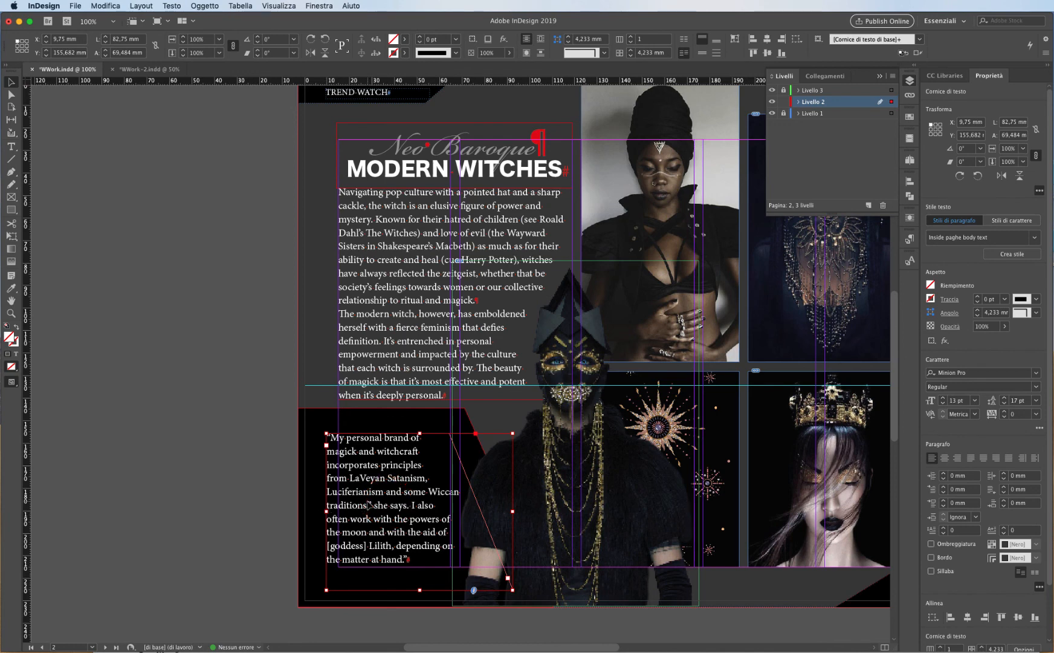
pyautogui.moveTo(367, 501); pyautogui.dragTo(379, 507)
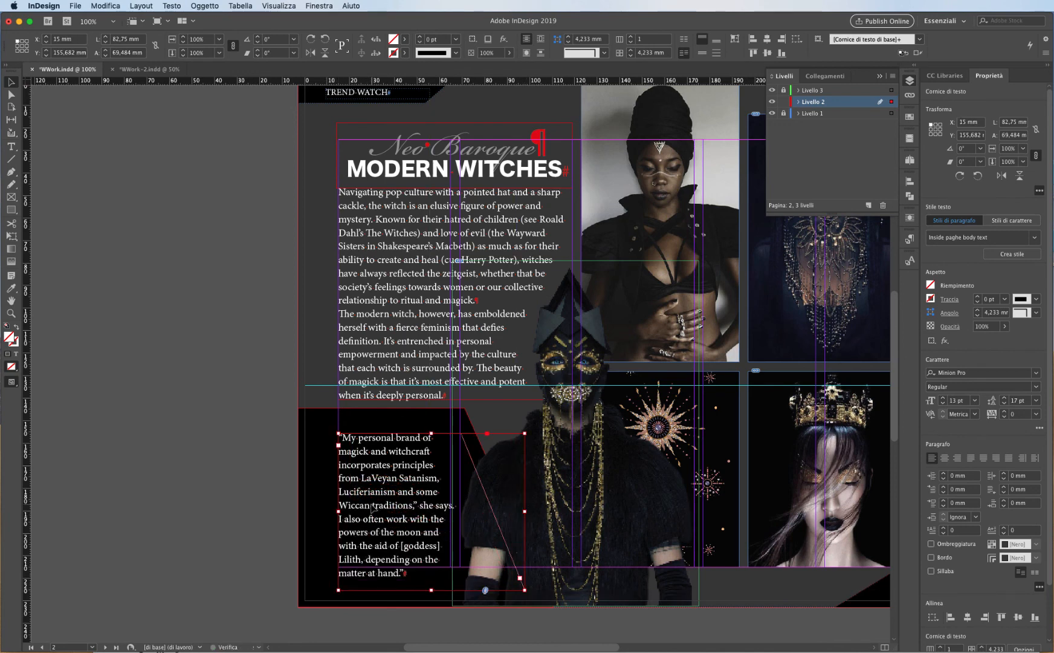
pyautogui.moveTo(431, 432); pyautogui.dragTo(432, 423)
pyautogui.click(264, 449)
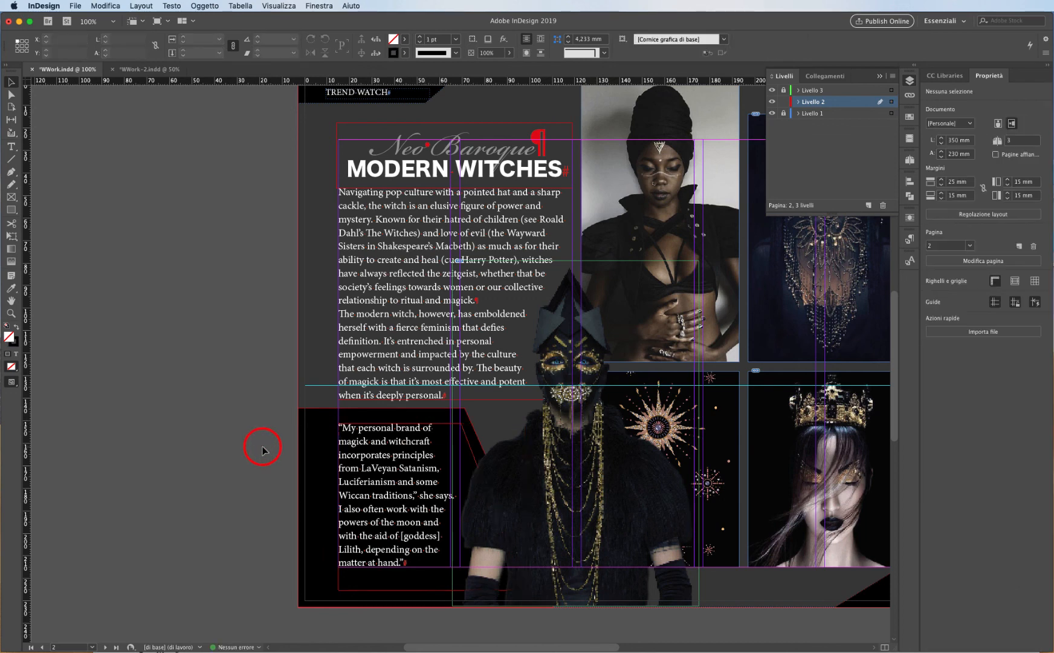
# Step: Preview the whole spread at 75% without guides and frame edges to check the layout
pyautogui.press('super+minus')
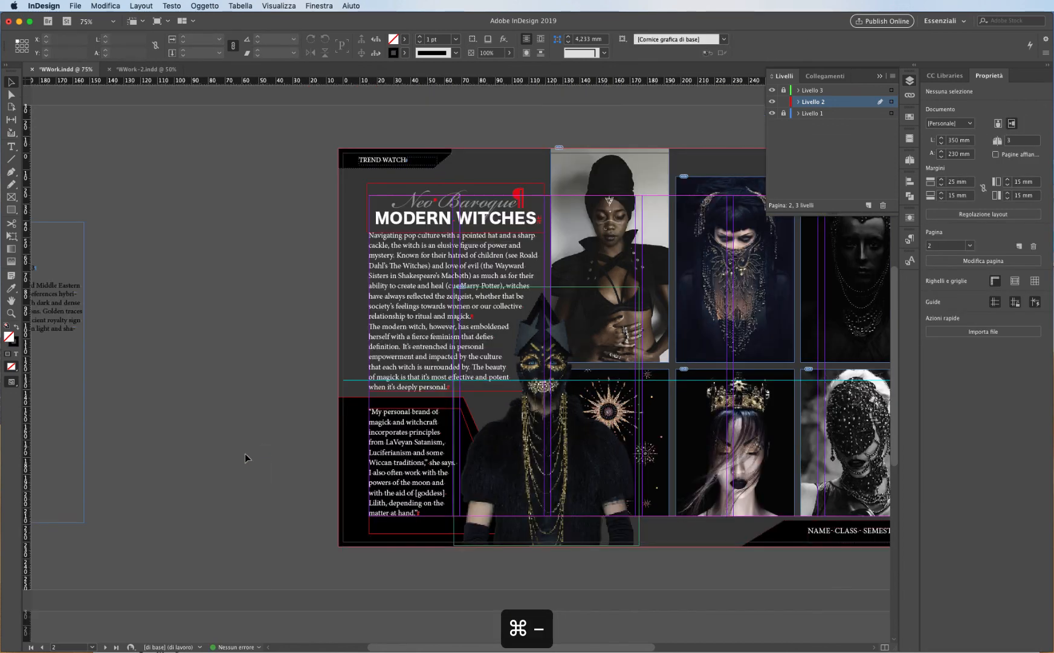
pyautogui.moveTo(483, 447); pyautogui.dragTo(365, 456)
pyautogui.click(151, 271)
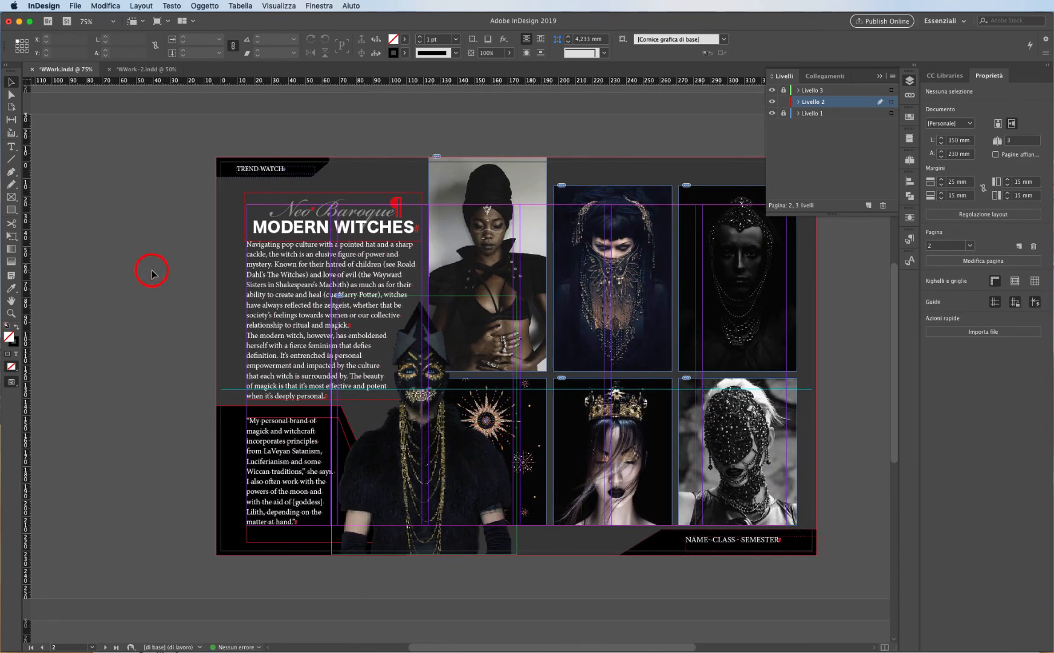
pyautogui.press('w')
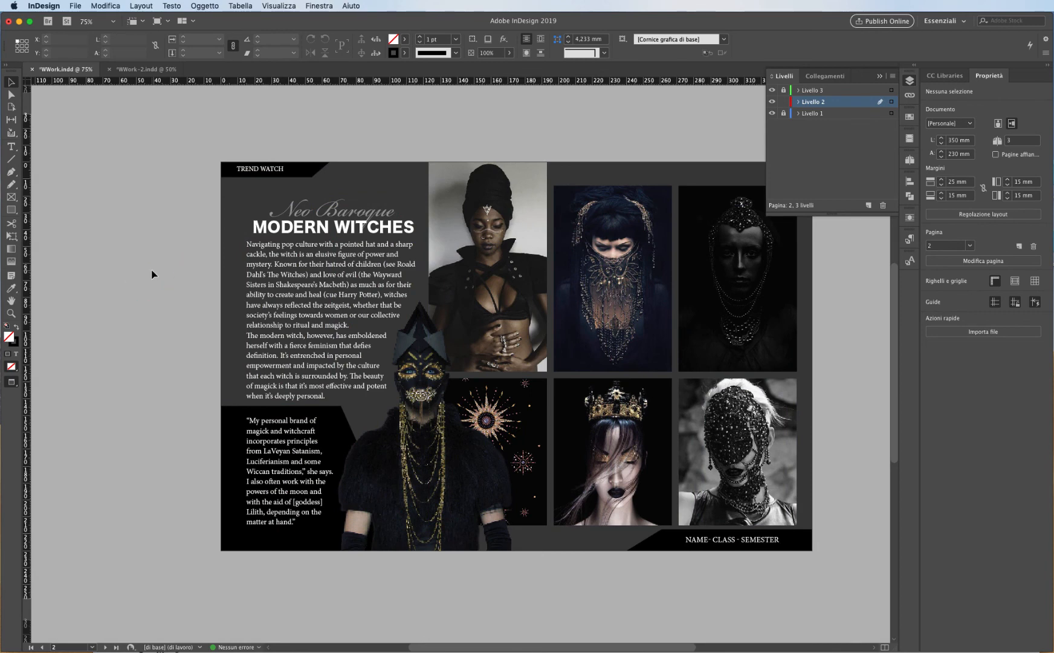
# Step: Move the "Neo Baroque Modern Witches" title frame up to Y 13.277 mm and preview the page without guides
pyautogui.press('w')
pyautogui.click(346, 228)
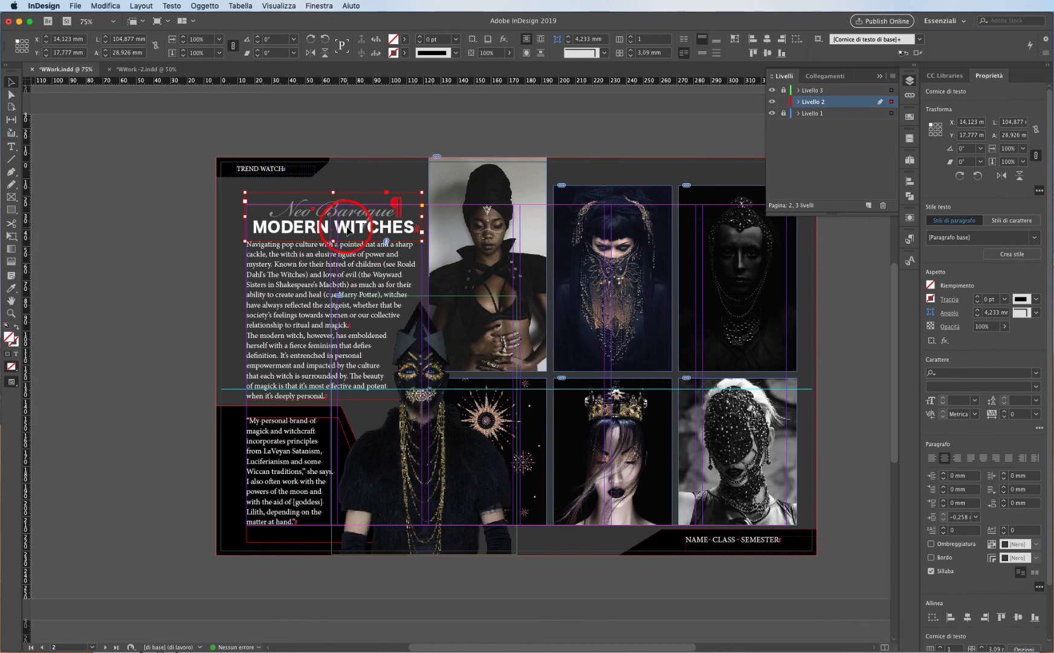
pyautogui.hotkey('shift', 'Up')
pyautogui.hotkey('shift', 'Up')
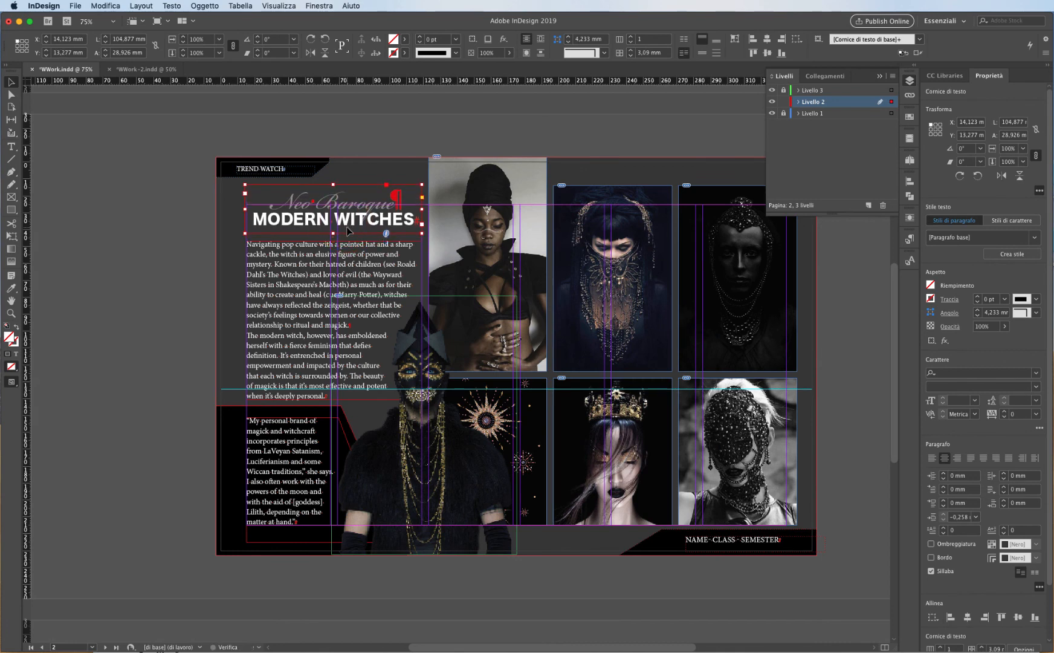
pyautogui.click(166, 254)
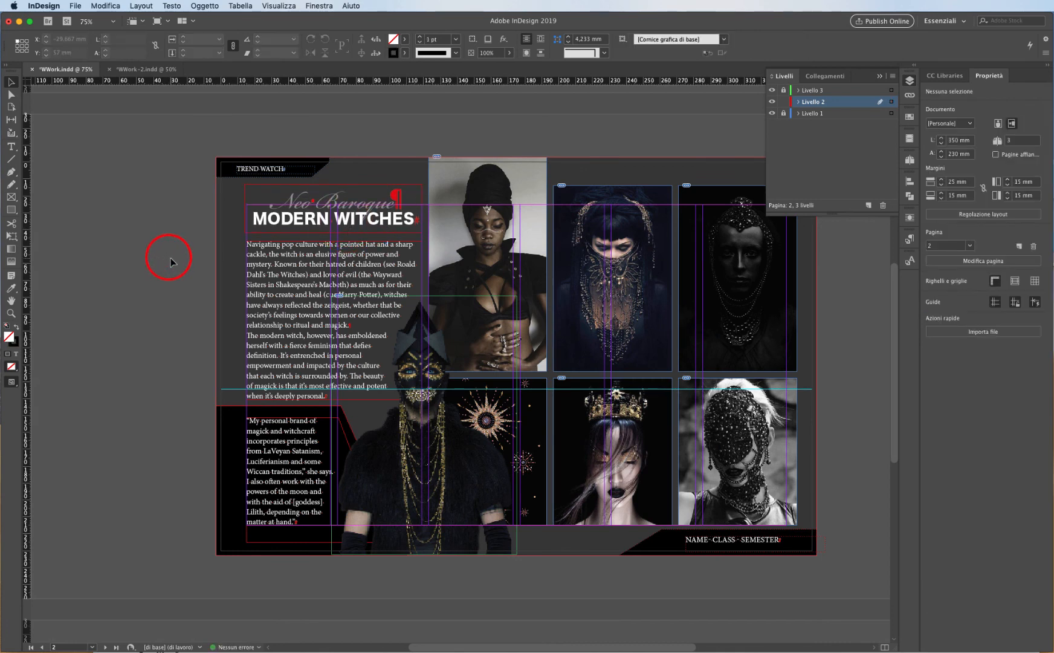
pyautogui.press('w')
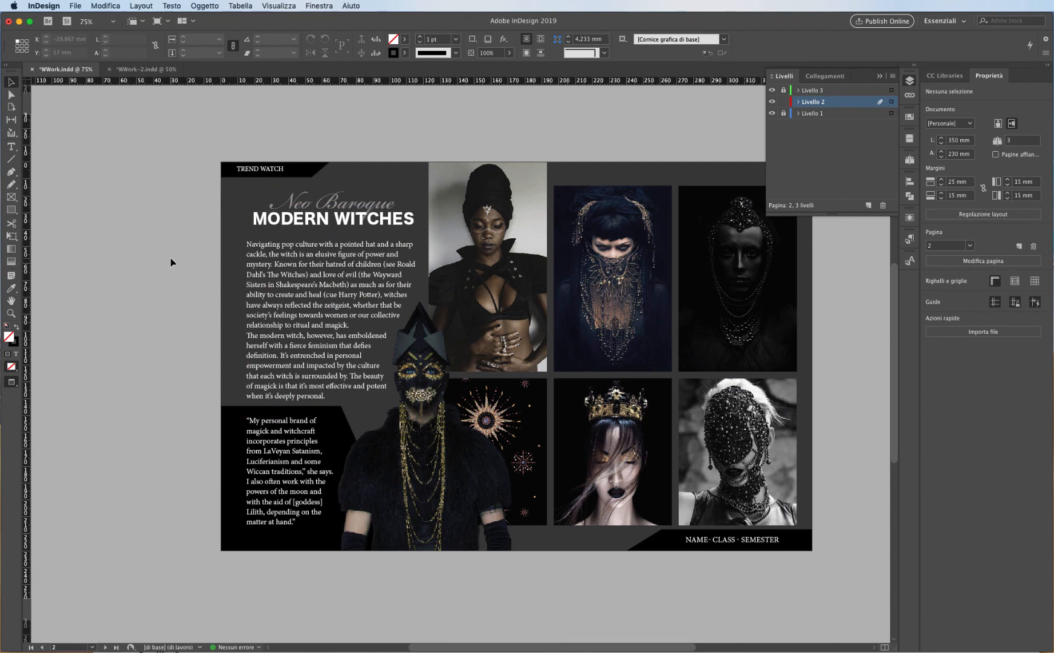